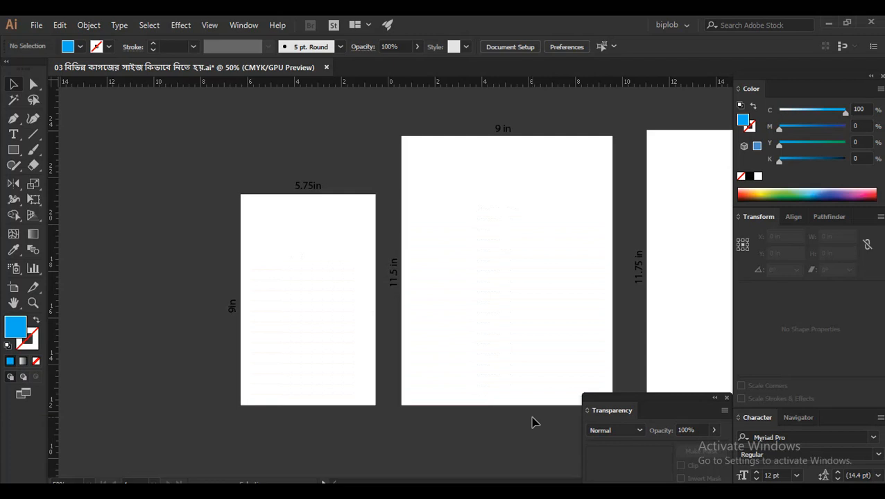
Duplicate the 5.75 × 9 in page rectangle into the empty space to its left.
{"action": "key", "text": "space"}
{"action": "left_click_drag", "start_coordinate": [321, 393], "coordinate": [357, 389]}
{"action": "key", "text": "ctrl+space"}
{"action": "key", "text": "ctrl+alt+space"}
{"action": "left_click", "coordinate": [330, 247]}
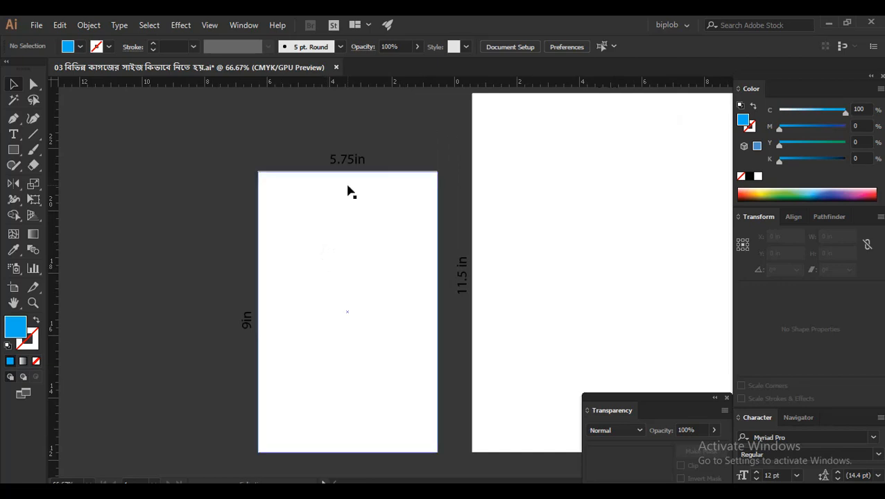
{"action": "key", "text": "space"}
{"action": "left_click_drag", "start_coordinate": [347, 285], "coordinate": [296, 291]}
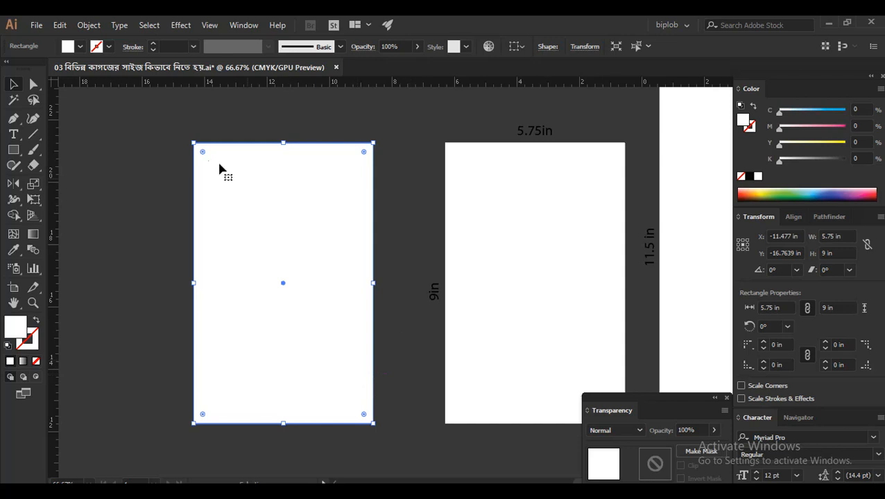
{"action": "left_click", "coordinate": [399, 193]}
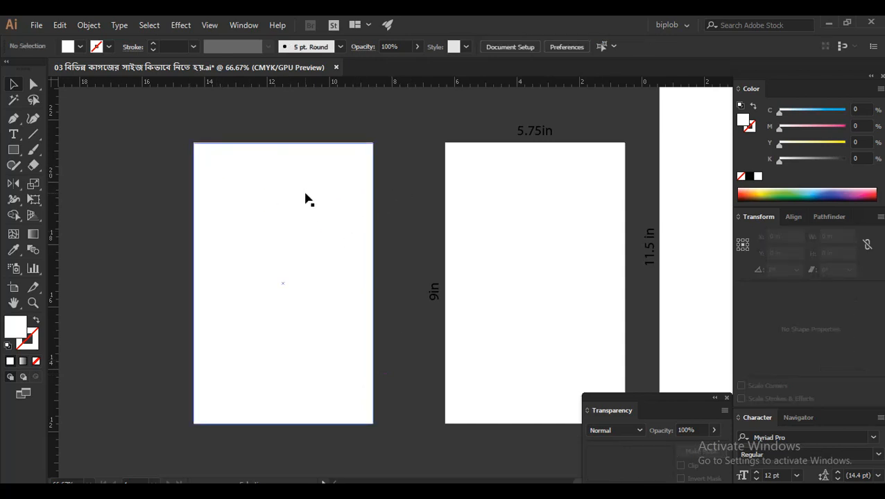
Set the keyboard increment to .75 in and lower the copied rectangle's top edge by one increment.
{"action": "left_click", "coordinate": [306, 200]}
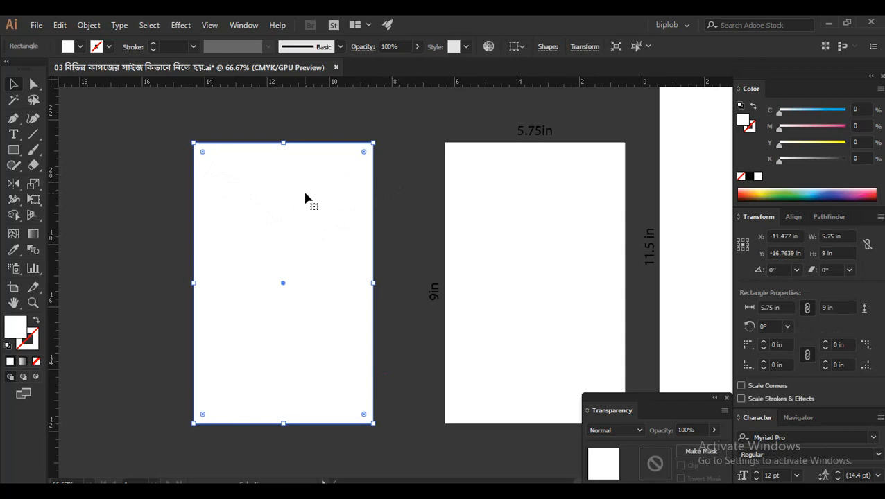
{"action": "left_click_drag", "start_coordinate": [156, 127], "coordinate": [439, 176]}
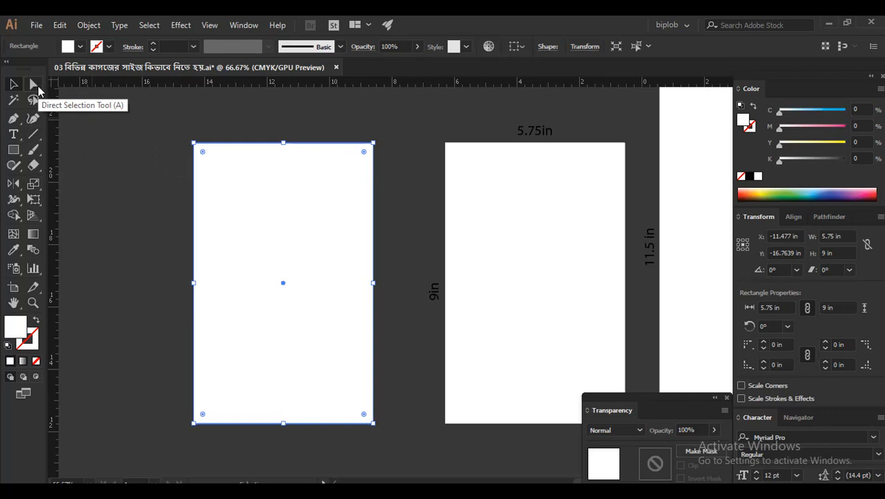
{"action": "key", "text": "ctrl+k"}
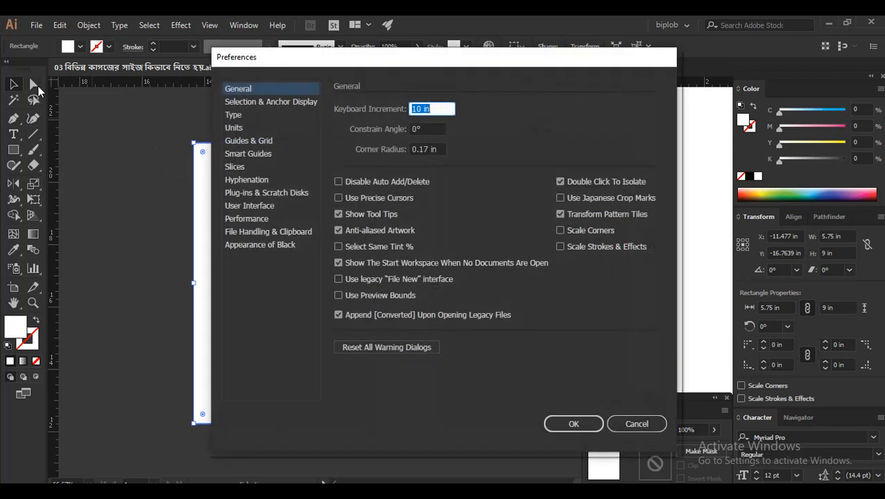
{"action": "type", "text": ".75in"}
{"action": "key", "text": "Return"}
{"action": "left_click", "coordinate": [155, 129]}
{"action": "left_click_drag", "start_coordinate": [156, 129], "coordinate": [402, 162]}
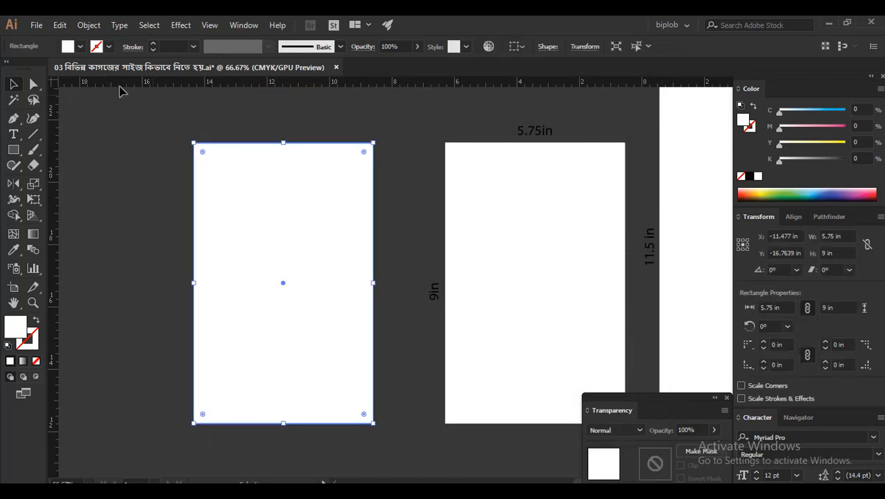
{"action": "left_click", "coordinate": [32, 85]}
{"action": "left_click_drag", "start_coordinate": [149, 133], "coordinate": [390, 155]}
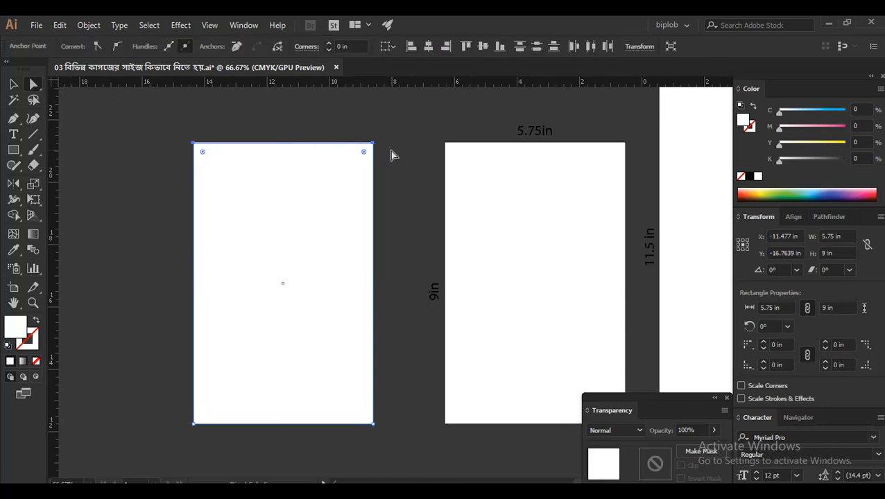
{"action": "key", "text": "Down"}
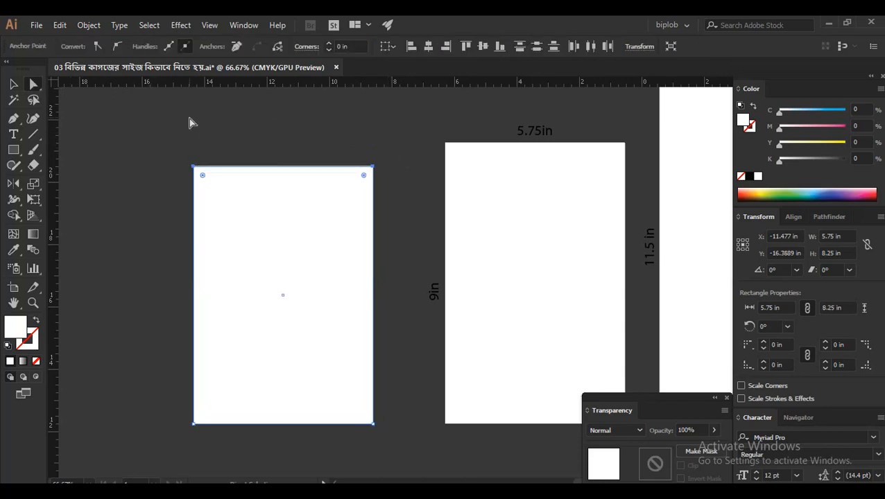
{"action": "key", "text": "v"}
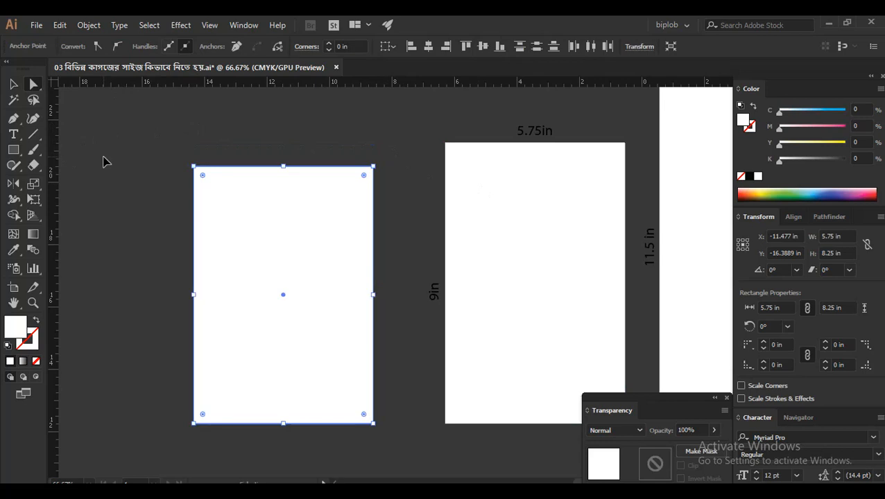
Set the keyboard increment to .25 in and inset the copy's right, left and bottom edges by one increment each.
{"action": "key", "text": "ctrl+k"}
{"action": "type", "text": "."}
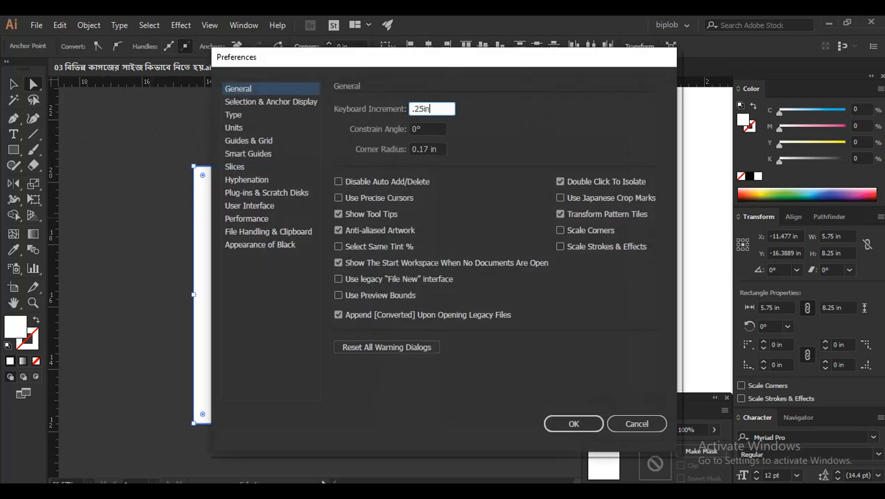
{"action": "type", "text": "25 in"}
{"action": "key", "text": "Return"}
{"action": "left_click_drag", "start_coordinate": [390, 152], "coordinate": [361, 442]}
{"action": "key", "text": "Left"}
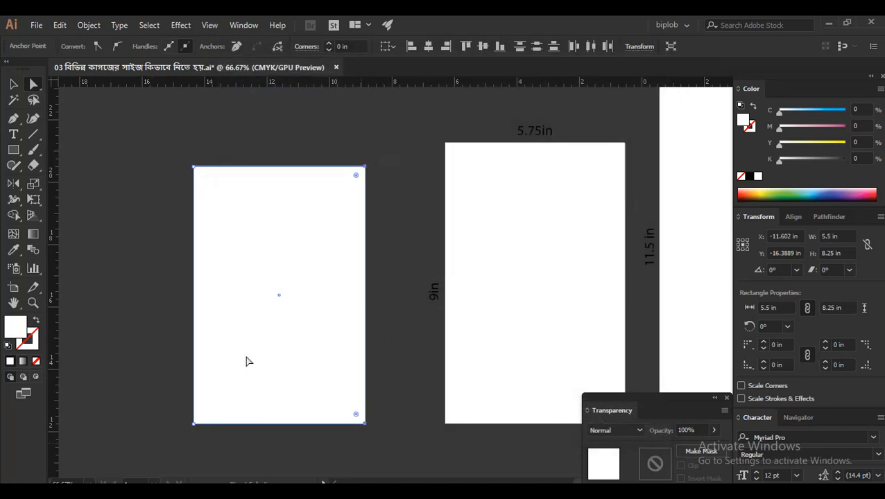
{"action": "left_click_drag", "start_coordinate": [148, 165], "coordinate": [396, 409]}
{"action": "key", "text": "Right"}
{"action": "key", "text": "Up"}
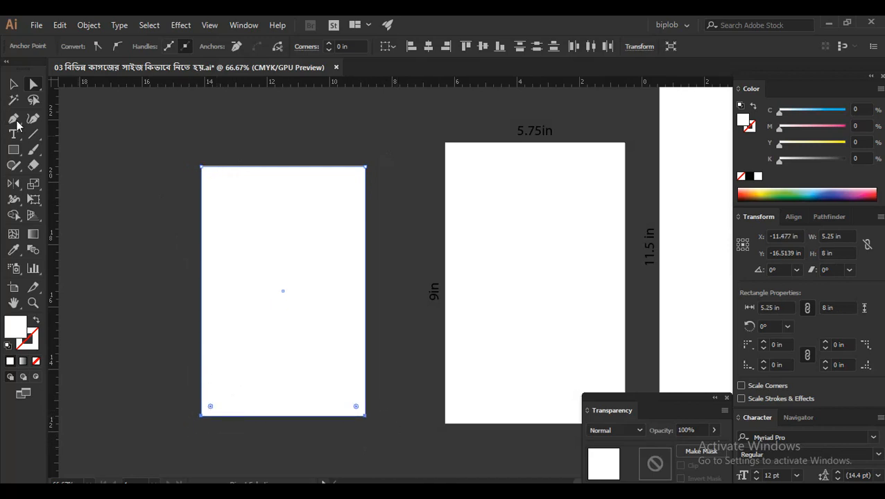
Move the inset 5.25 × 8 in rectangle onto the original 5.75 × 9 in page and make it a guide.
{"action": "left_click", "coordinate": [13, 84]}
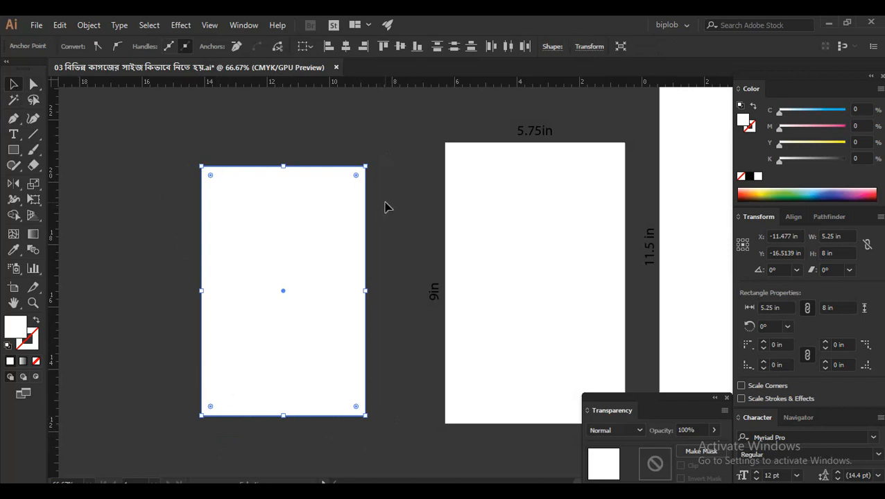
{"action": "key", "text": "ctrl"}
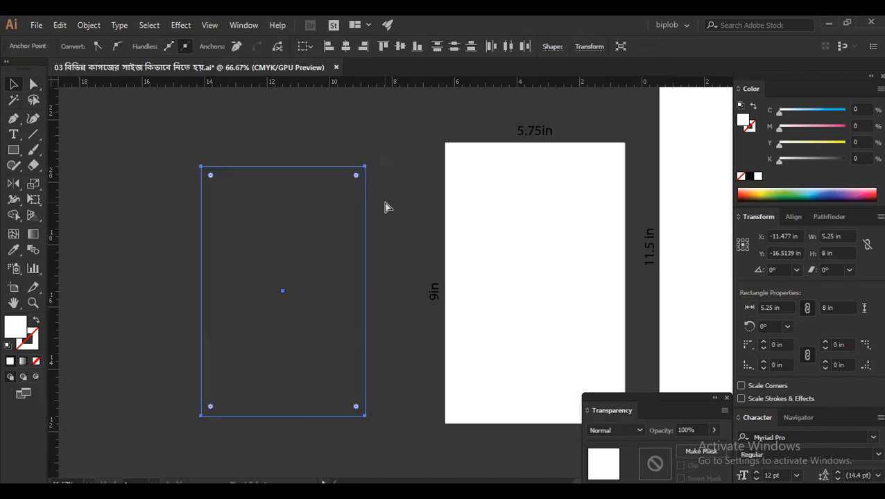
{"action": "key", "text": "space"}
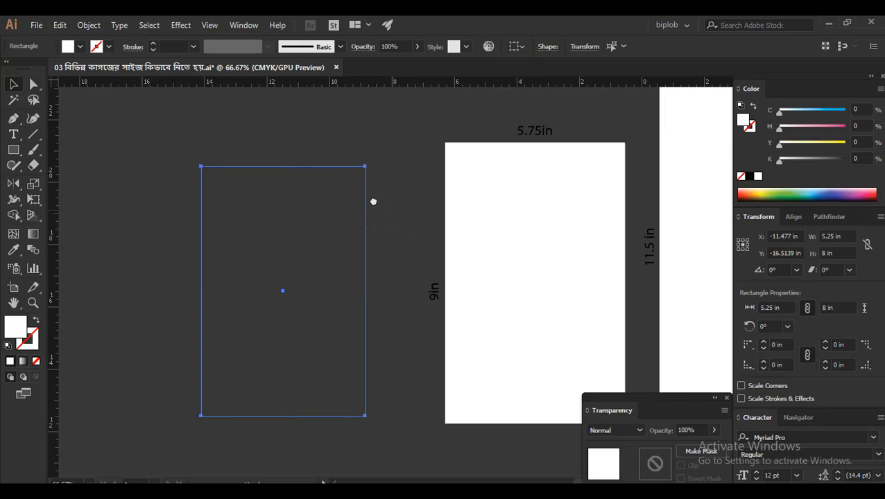
{"action": "left_click_drag", "start_coordinate": [392, 211], "coordinate": [306, 191]}
{"action": "left_click_drag", "start_coordinate": [274, 219], "coordinate": [526, 231]}
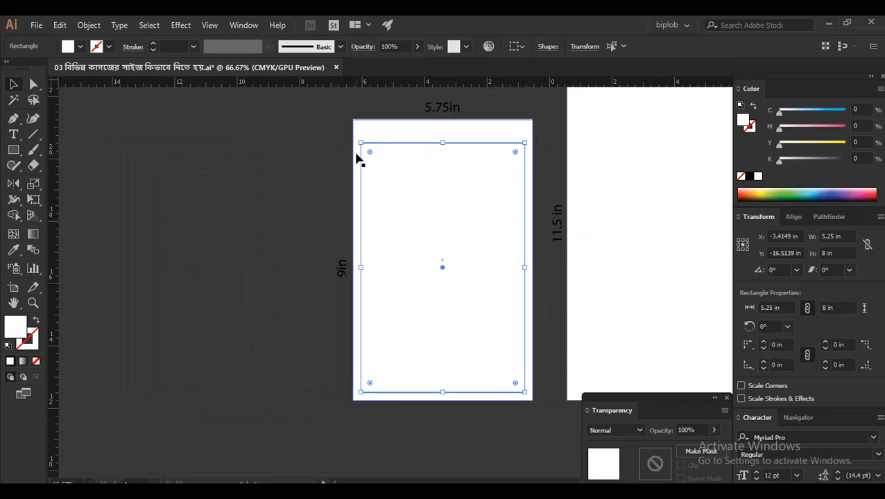
{"action": "left_click", "coordinate": [276, 172]}
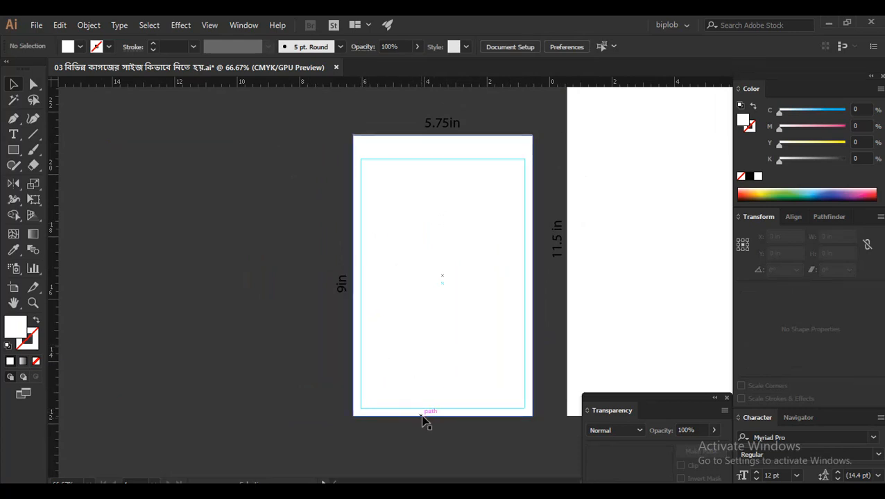
Duplicate the 5.75 × 9 in page together with its margin guide to the left of the original.
{"action": "left_click", "coordinate": [443, 396]}
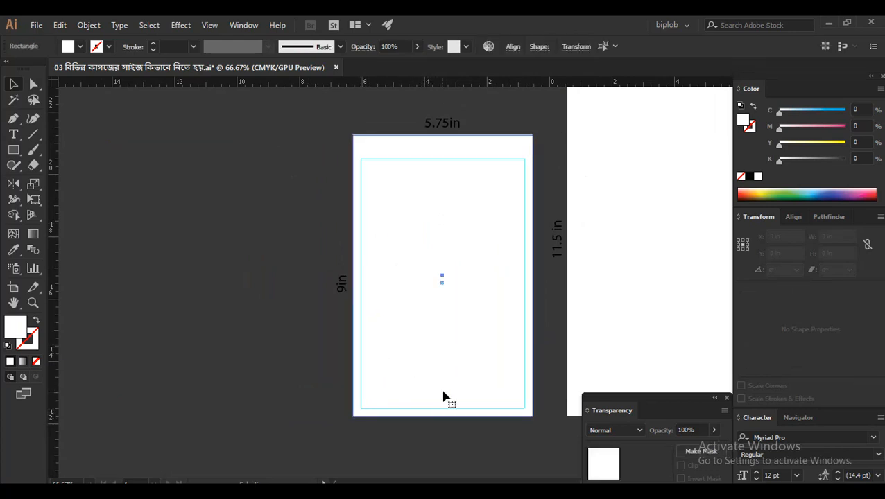
{"action": "left_click_drag", "start_coordinate": [506, 327], "coordinate": [248, 342]}
{"action": "left_click", "coordinate": [317, 149]}
Examine the margins between the copied page's edges and its guide up close.
{"action": "left_click", "coordinate": [149, 153], "text": "ctrl"}
{"action": "left_click", "coordinate": [150, 152], "text": "ctrl"}
{"action": "left_click", "coordinate": [149, 153], "text": "ctrl"}
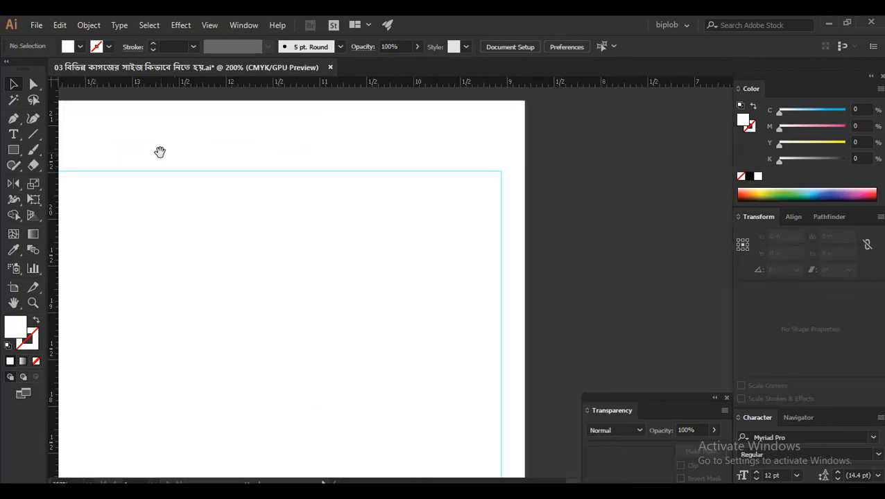
{"action": "left_click_drag", "start_coordinate": [159, 152], "coordinate": [380, 229]}
{"action": "left_click", "coordinate": [374, 232], "text": "ctrl+alt"}
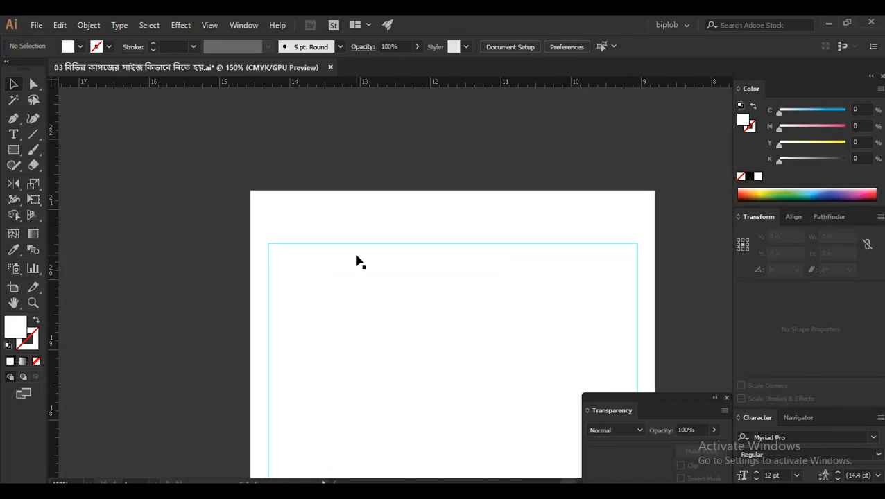
{"action": "left_click", "coordinate": [407, 285], "text": "ctrl+alt"}
{"action": "left_click", "coordinate": [407, 284], "text": "ctrl+alt"}
{"action": "left_click_drag", "start_coordinate": [409, 350], "coordinate": [318, 276]}
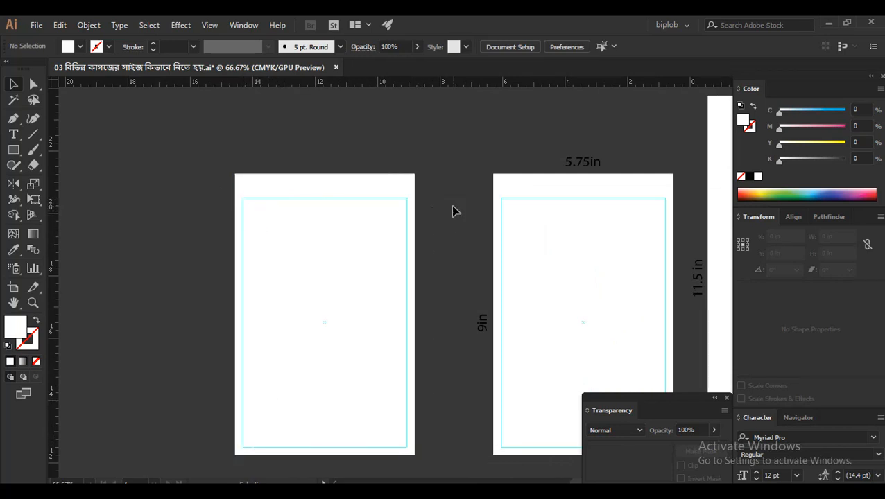
Place another plain 5.75 × 9 in page to the left of the copied page with the guide.
{"action": "left_click_drag", "start_coordinate": [451, 259], "coordinate": [534, 235]}
{"action": "left_click_drag", "start_coordinate": [626, 159], "coordinate": [135, 159]}
{"action": "left_click_drag", "start_coordinate": [306, 274], "coordinate": [424, 285]}
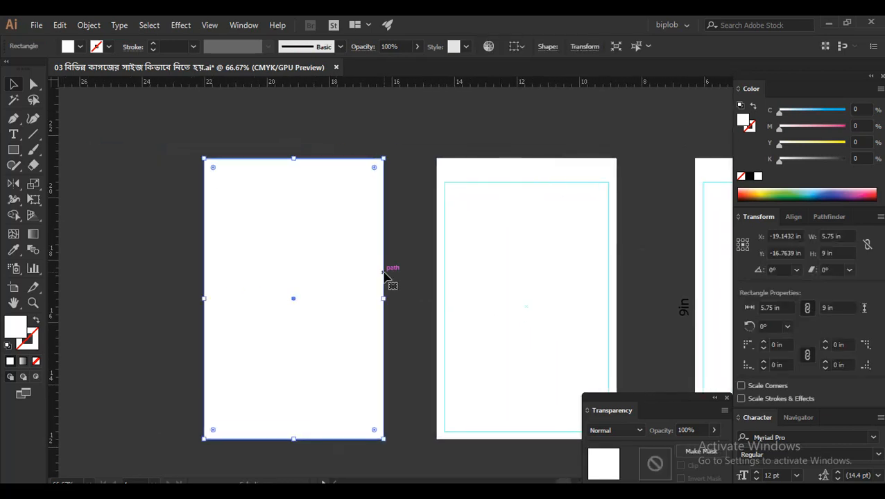
Reduce the width and height of the front rectangle on the leftmost page by .5 in each, to 5.25 × 8.5 in.
{"action": "left_click", "coordinate": [846, 236]}
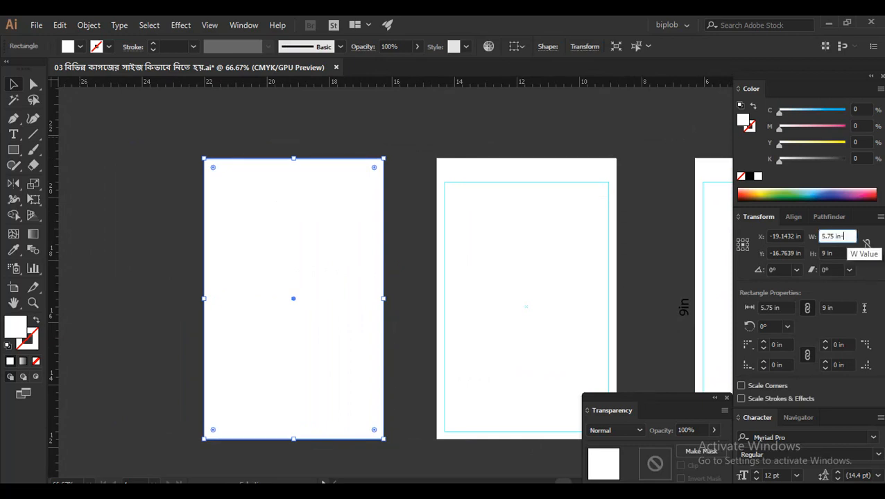
{"action": "key", "text": "Tab"}
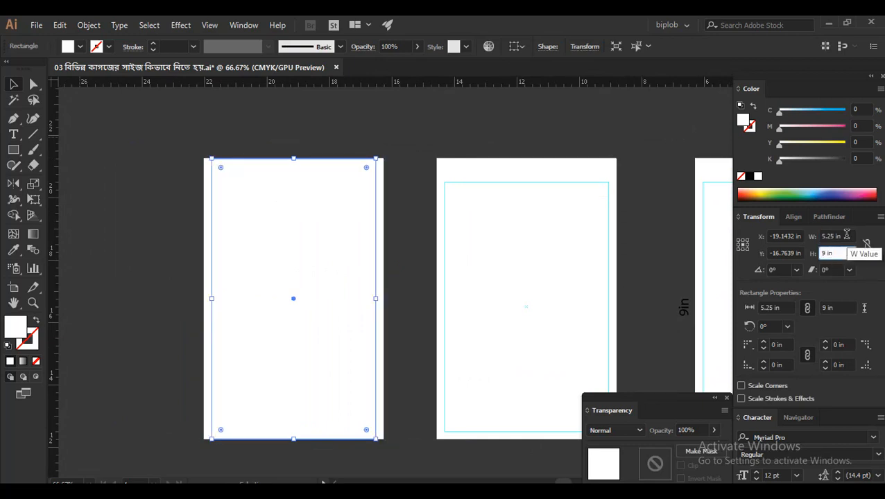
{"action": "type", "text": "-.5"}
{"action": "key", "text": "Return"}
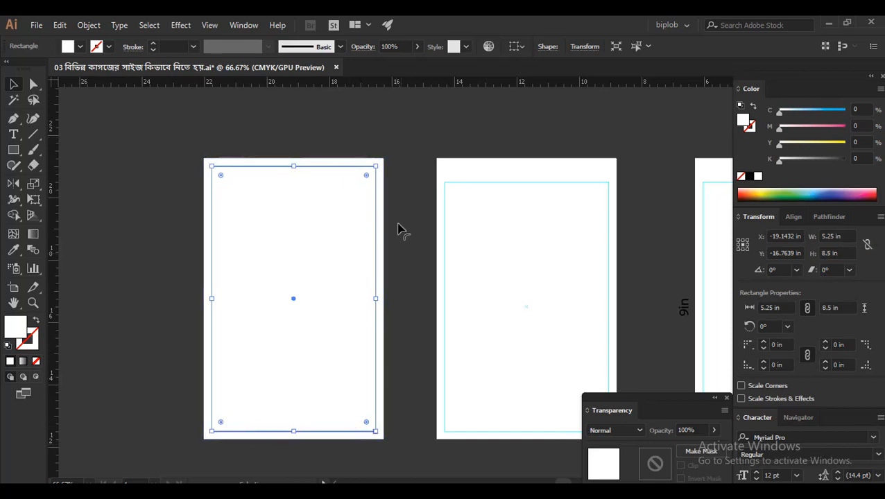
Convert the 5.25 × 8.5 in inner rectangle on the leftmost page into a margin guide.
{"action": "left_click", "coordinate": [174, 174]}
{"action": "left_click_drag", "start_coordinate": [280, 129], "coordinate": [349, 225]}
{"action": "left_click", "coordinate": [410, 132]}
{"action": "left_click", "coordinate": [350, 192]}
{"action": "key", "text": "ctrl"}
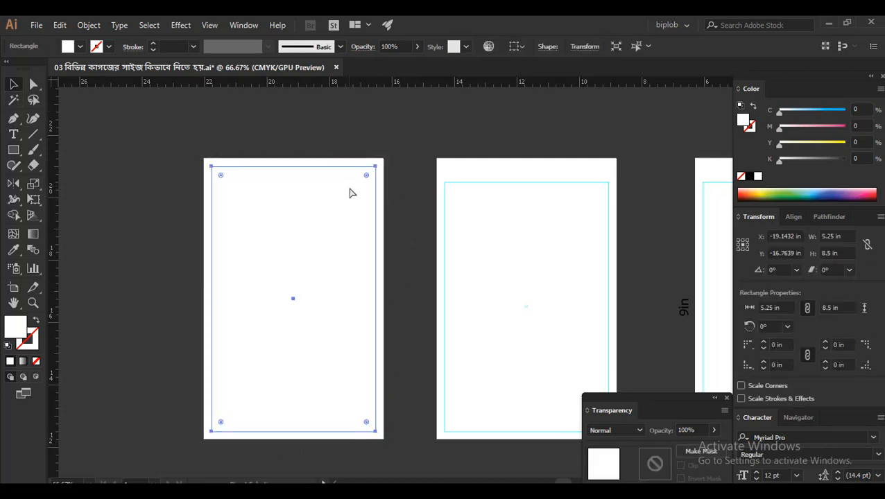
{"action": "key", "text": "ctrl"}
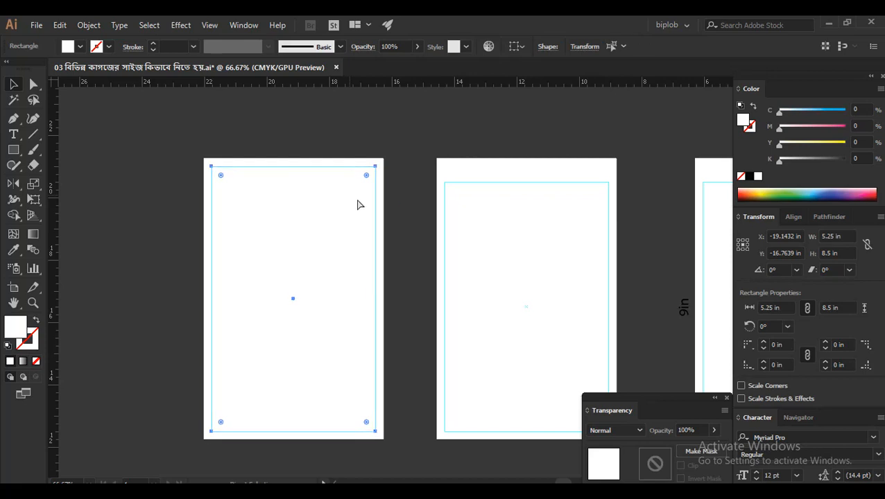
{"action": "left_click", "coordinate": [392, 196]}
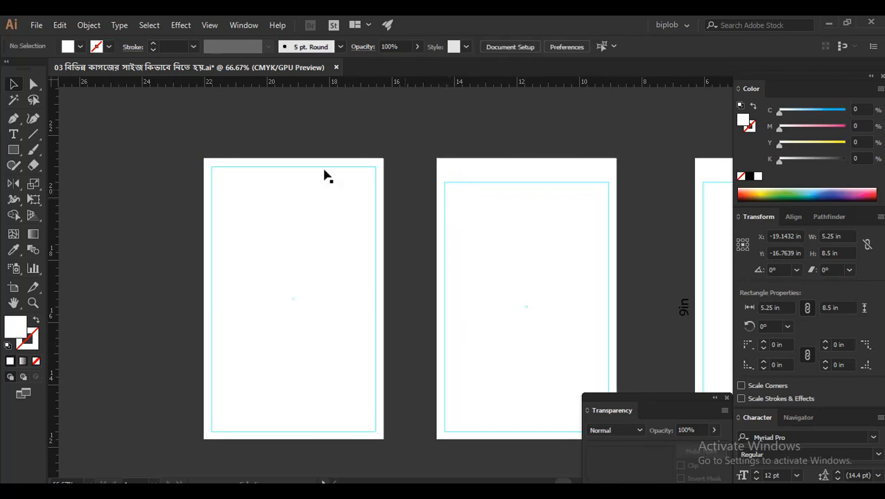
Review the page layouts with margin guides and compare them with the 9 × 11.5 in page.
{"action": "left_click", "coordinate": [288, 214]}
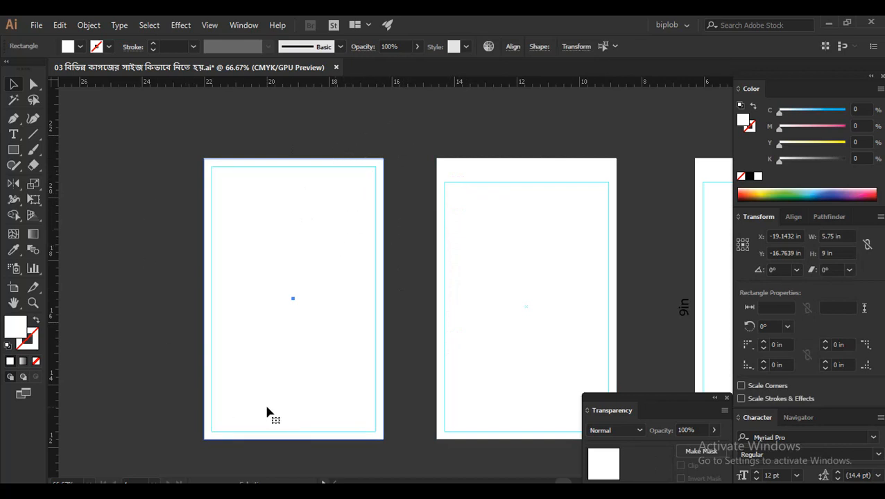
{"action": "scroll", "coordinate": [393, 290], "scroll_direction": "right", "scroll_amount": 3}
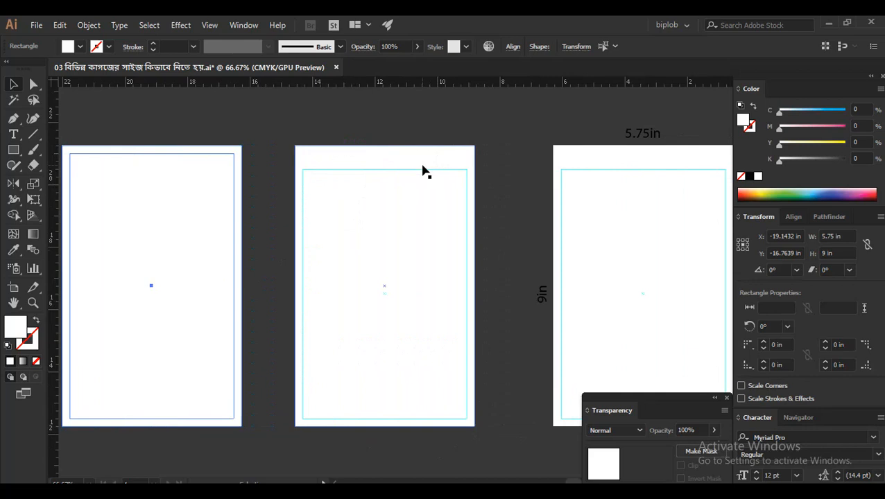
{"action": "left_click_drag", "start_coordinate": [466, 212], "coordinate": [378, 212]}
{"action": "left_click", "coordinate": [527, 247], "text": "ctrl+alt"}
{"action": "left_click_drag", "start_coordinate": [435, 253], "coordinate": [136, 282]}
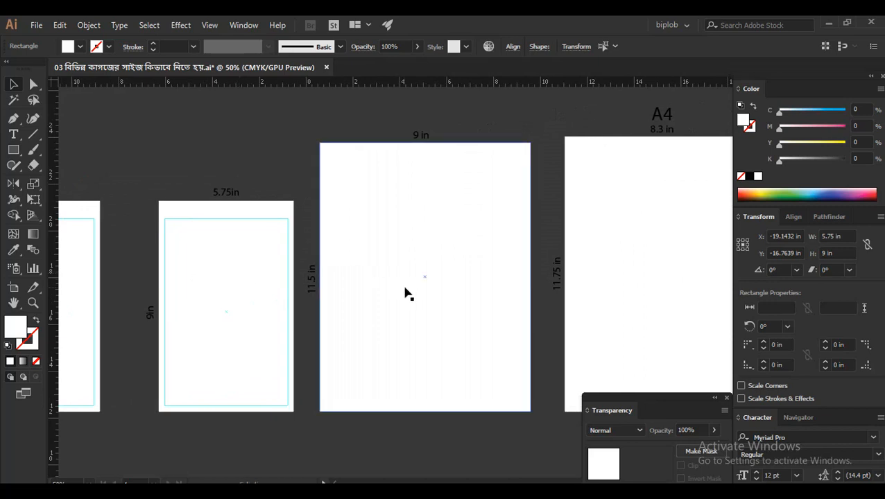
{"action": "left_click", "coordinate": [526, 174]}
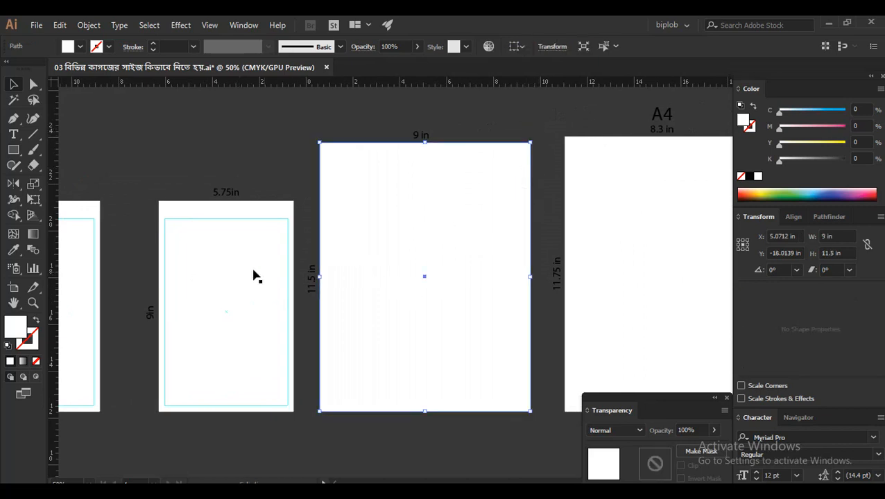
{"action": "left_click", "coordinate": [229, 265], "text": "ctrl+alt"}
{"action": "left_click_drag", "start_coordinate": [195, 318], "coordinate": [320, 321]}
Fill the leftmost page with 100% cyan and duplicate it with its guide flush against its left edge.
{"action": "left_click", "coordinate": [172, 297]}
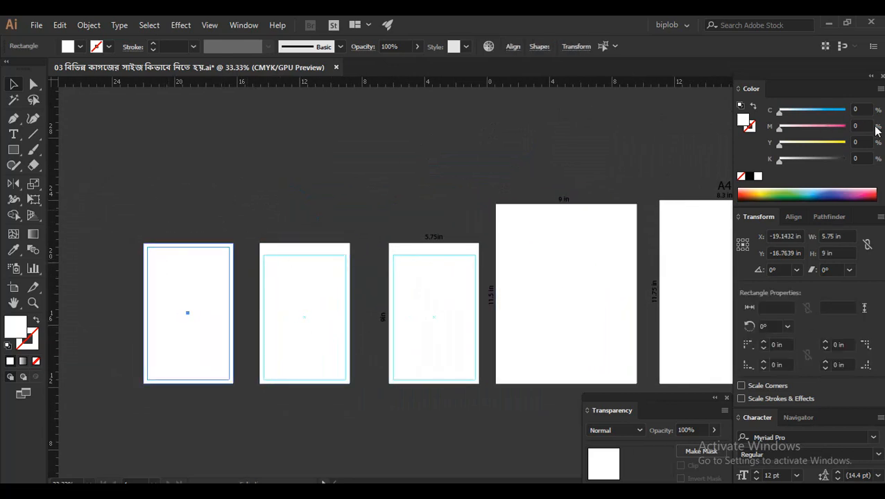
{"action": "left_click", "coordinate": [845, 110]}
{"action": "left_click_drag", "start_coordinate": [207, 324], "coordinate": [270, 332]}
{"action": "left_click_drag", "start_coordinate": [207, 337], "coordinate": [302, 319]}
{"action": "left_click", "coordinate": [337, 303], "text": "ctrl"}
{"action": "left_click_drag", "start_coordinate": [374, 324], "coordinate": [237, 320]}
{"action": "left_click", "coordinate": [206, 277], "text": "shift"}
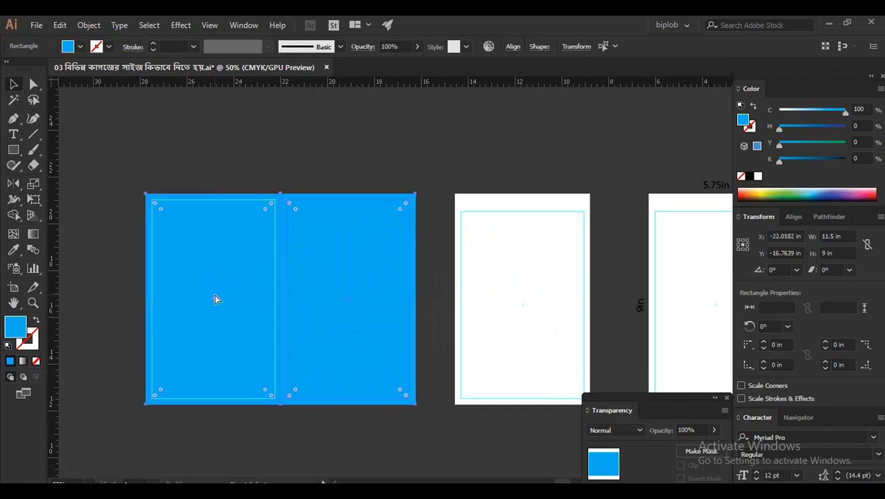
Rotate the cyan page pair by 90° so it measures 9 × 11.5 in.
{"action": "left_click_drag", "start_coordinate": [421, 296], "coordinate": [424, 206]}
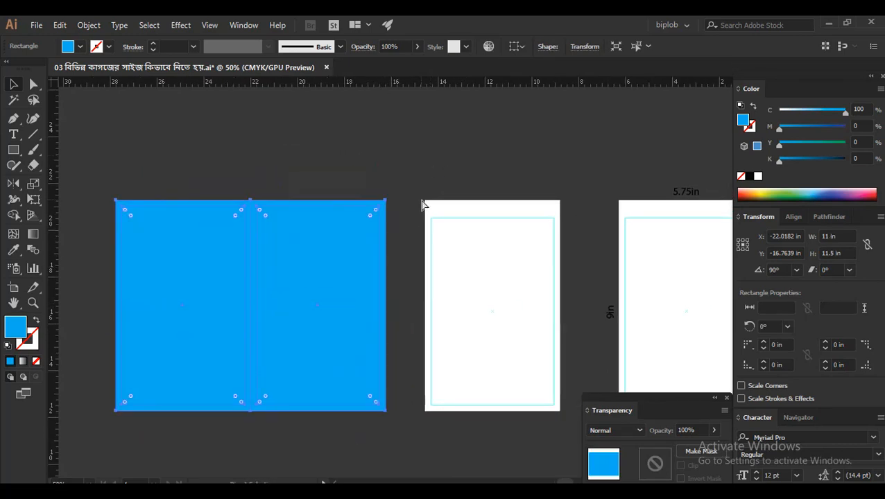
{"action": "left_click_drag", "start_coordinate": [12, 184], "coordinate": [47, 185]}
{"action": "double_click", "coordinate": [14, 185]}
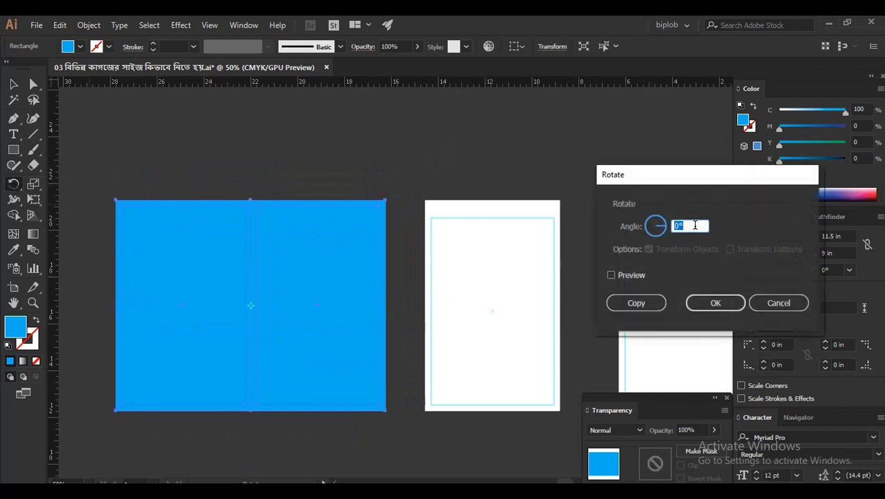
{"action": "key", "text": "Return"}
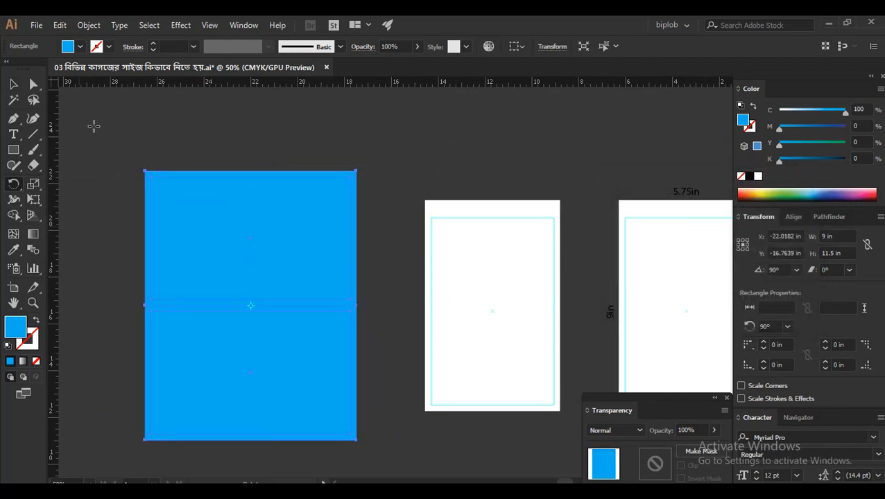
{"action": "left_click", "coordinate": [13, 84]}
Move the rotated cyan page pair onto the 9 × 11.5 in page, matching its edges.
{"action": "scroll", "coordinate": [312, 277], "scroll_direction": "down", "scroll_amount": 1}
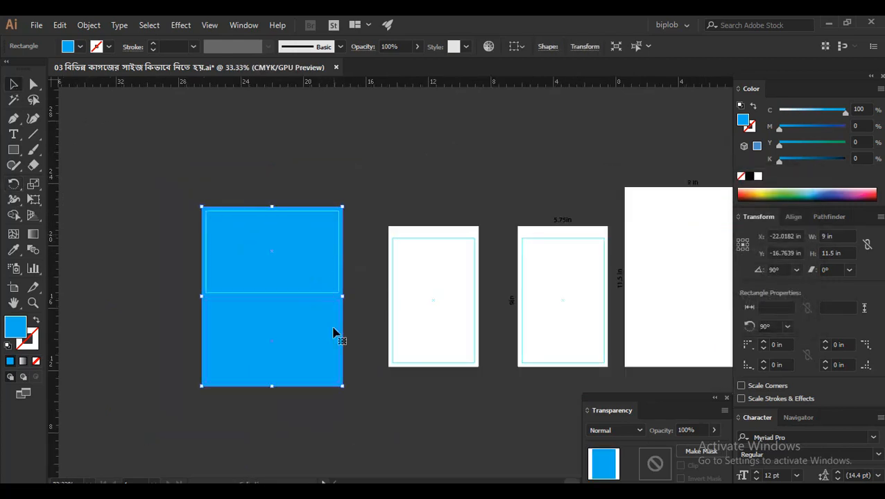
{"action": "left_click_drag", "start_coordinate": [331, 350], "coordinate": [494, 212]}
{"action": "scroll", "coordinate": [540, 155], "scroll_direction": "up", "scroll_amount": 4}
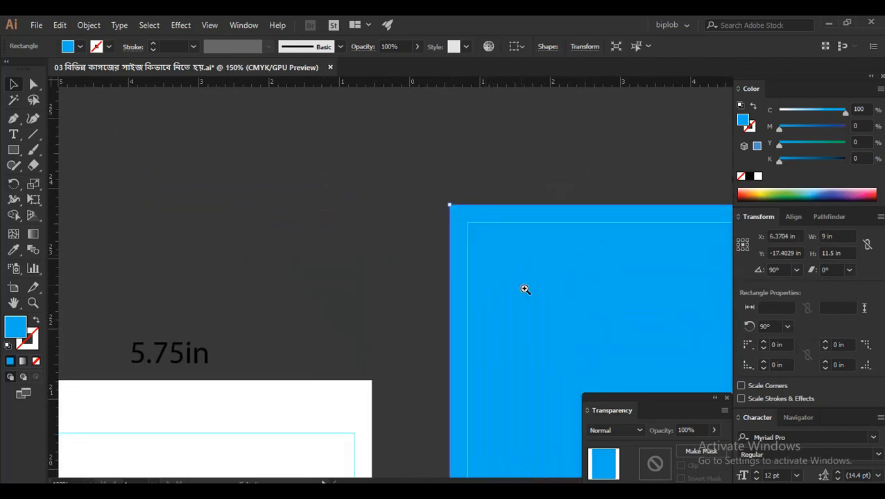
{"action": "scroll", "coordinate": [523, 287], "scroll_direction": "down", "scroll_amount": 4}
{"action": "left_click_drag", "start_coordinate": [578, 400], "coordinate": [403, 301]}
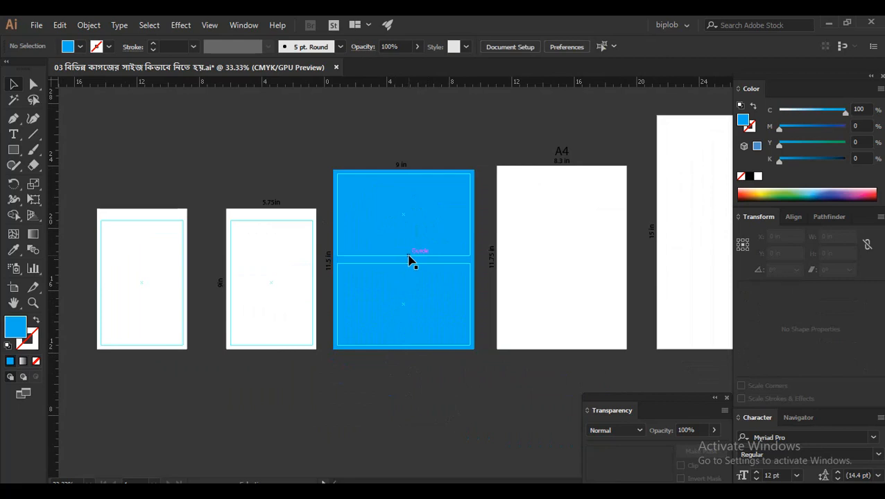
{"action": "left_click_drag", "start_coordinate": [266, 314], "coordinate": [352, 317]}
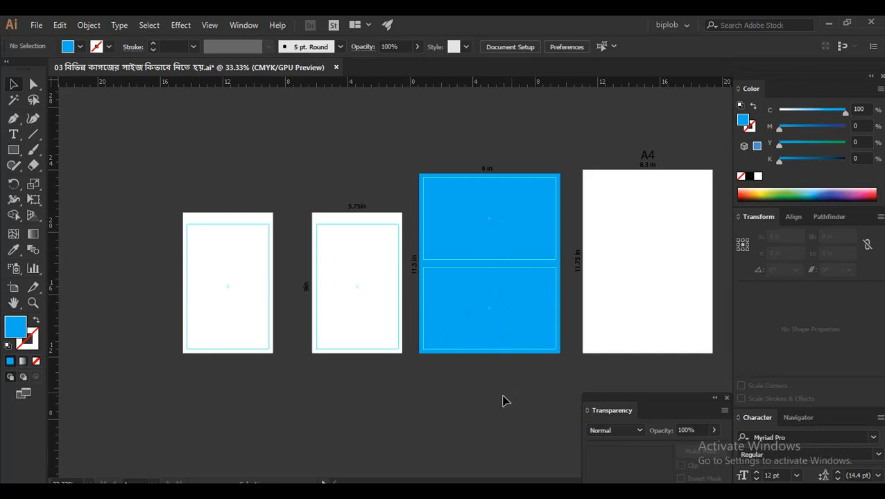
{"action": "left_click", "coordinate": [217, 240], "text": "ctrl"}
{"action": "left_click_drag", "start_coordinate": [214, 267], "coordinate": [286, 269]}
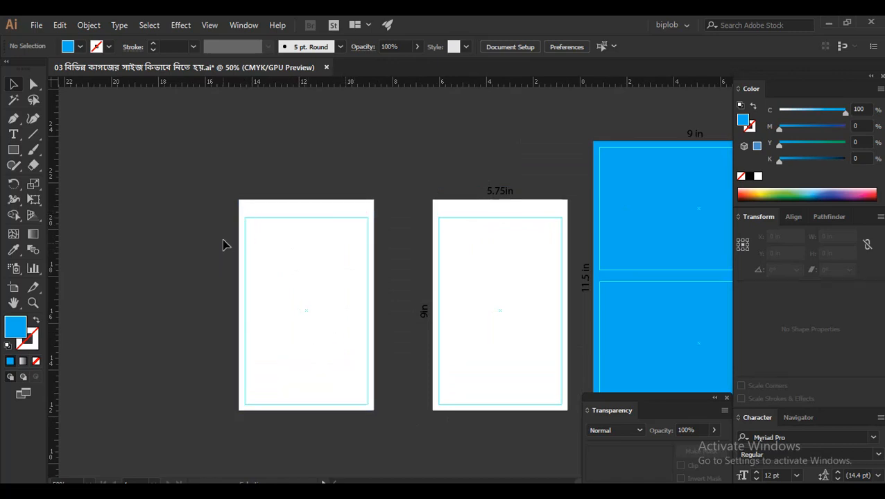
Ungroup the A4 page from its name and dimension labels.
{"action": "left_click_drag", "start_coordinate": [657, 235], "coordinate": [211, 256]}
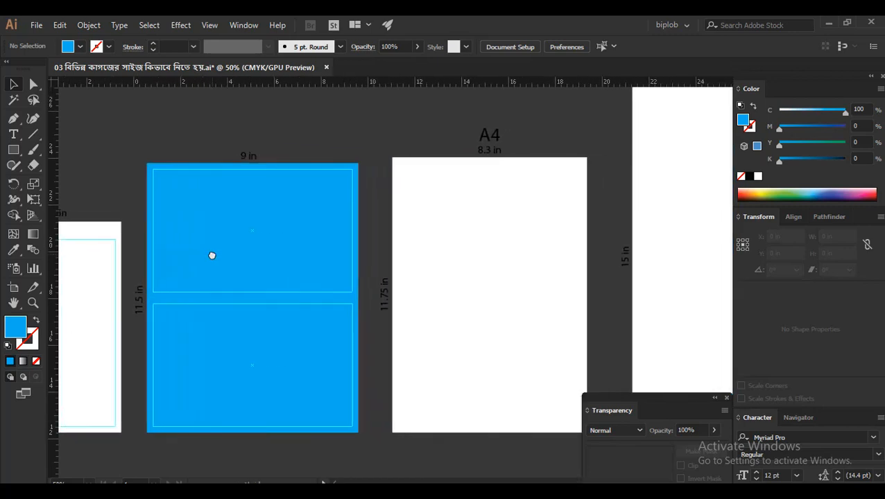
{"action": "left_click_drag", "start_coordinate": [484, 296], "coordinate": [447, 294]}
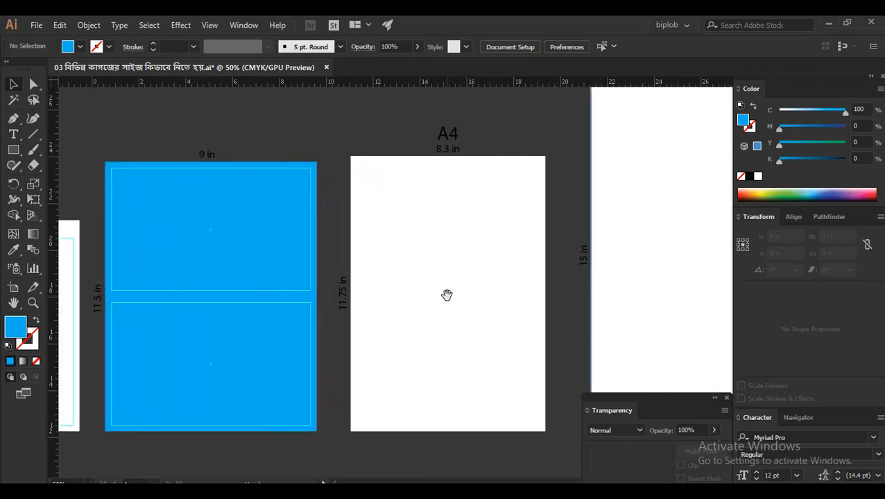
{"action": "left_click", "coordinate": [534, 201]}
{"action": "left_click", "coordinate": [580, 190]}
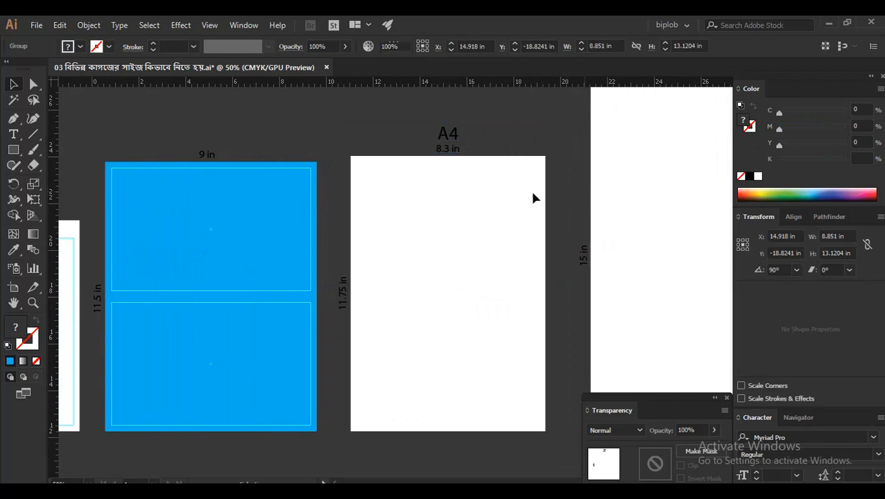
{"action": "left_click", "coordinate": [499, 199]}
{"action": "right_click", "coordinate": [500, 199]}
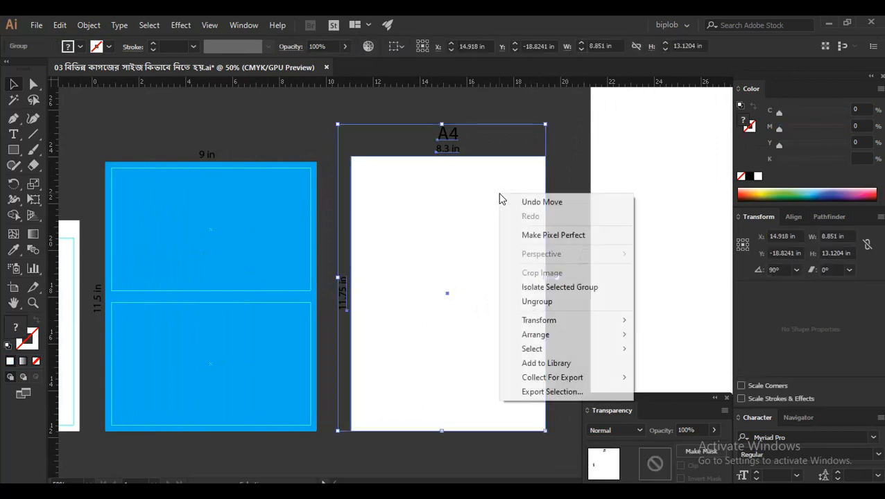
{"action": "left_click", "coordinate": [534, 302]}
{"action": "left_click", "coordinate": [555, 197]}
{"action": "left_click_drag", "start_coordinate": [484, 258], "coordinate": [409, 256]}
{"action": "left_click", "coordinate": [409, 262]}
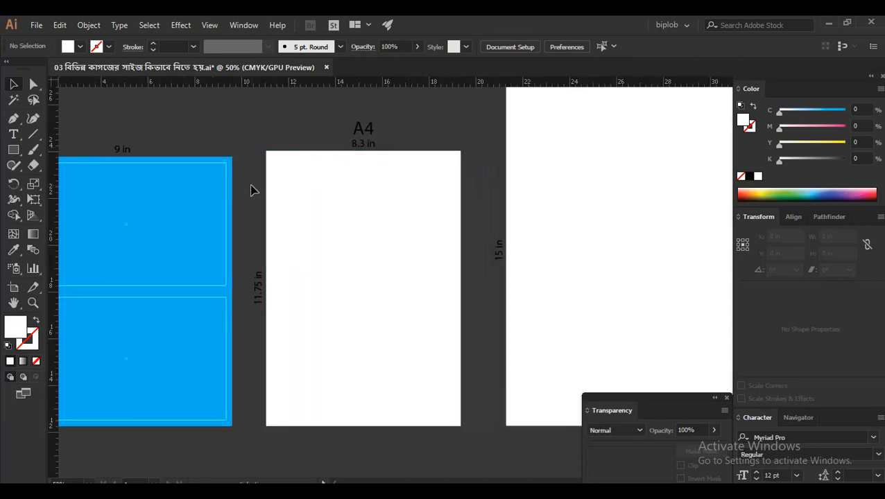
Examine the A4 page's width and height and compare the page with its neighbours.
{"action": "left_click", "coordinate": [340, 203], "text": "ctrl+alt"}
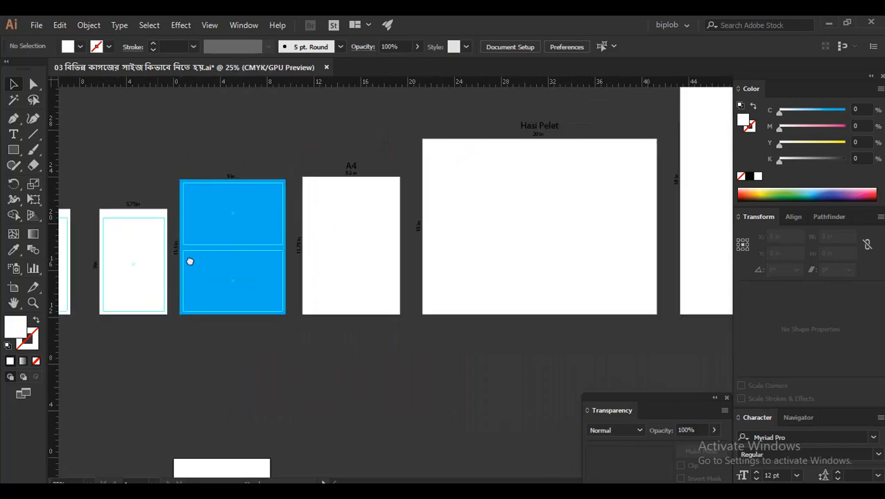
{"action": "left_click_drag", "start_coordinate": [159, 261], "coordinate": [228, 259]}
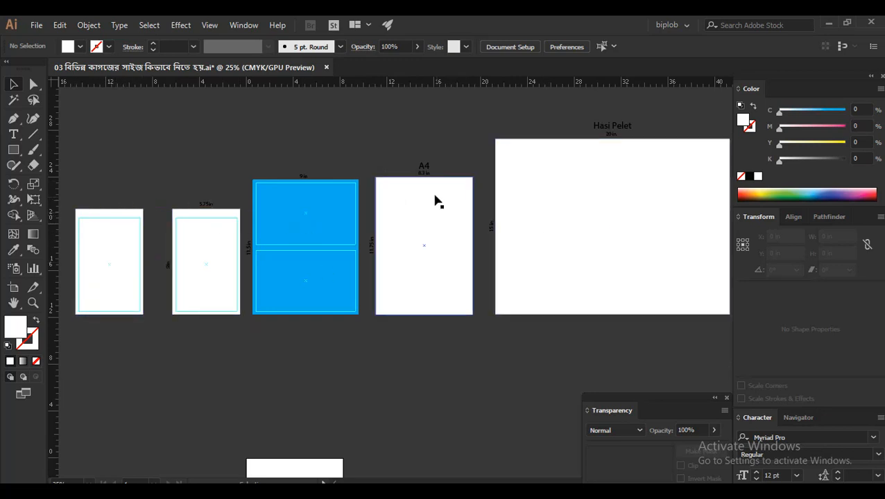
{"action": "left_click", "coordinate": [425, 220], "text": "ctrl"}
{"action": "left_click", "coordinate": [424, 219], "text": "ctrl"}
{"action": "left_click_drag", "start_coordinate": [480, 214], "coordinate": [475, 224]}
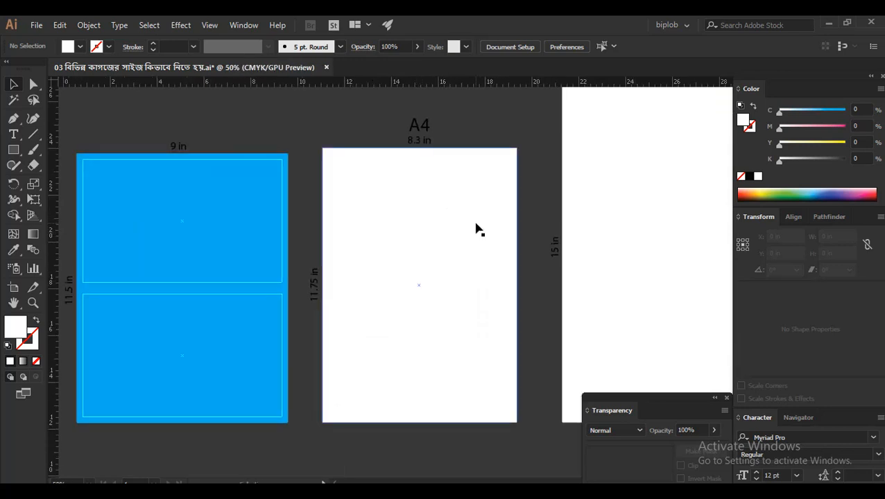
{"action": "left_click", "coordinate": [462, 190]}
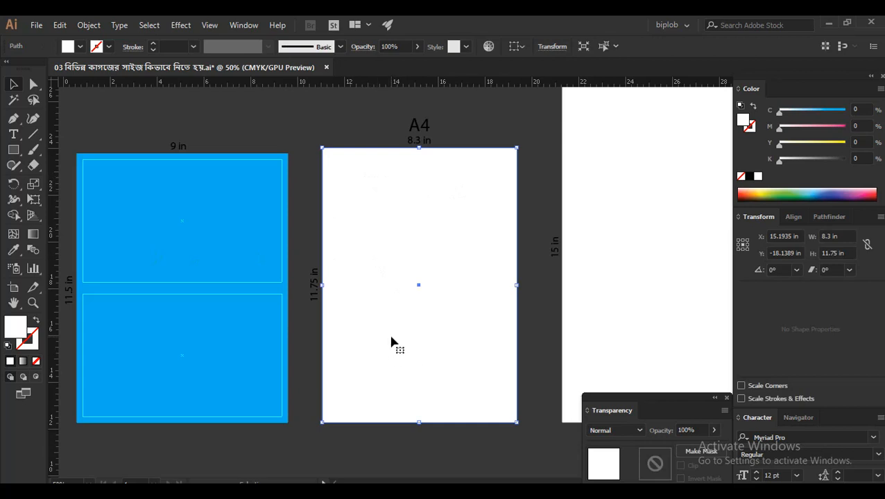
{"action": "left_click", "coordinate": [530, 166]}
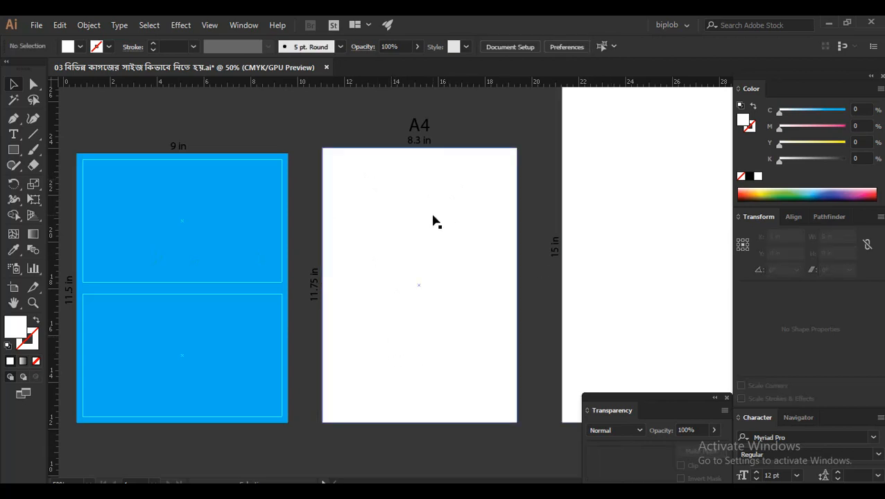
{"action": "key", "text": "z"}
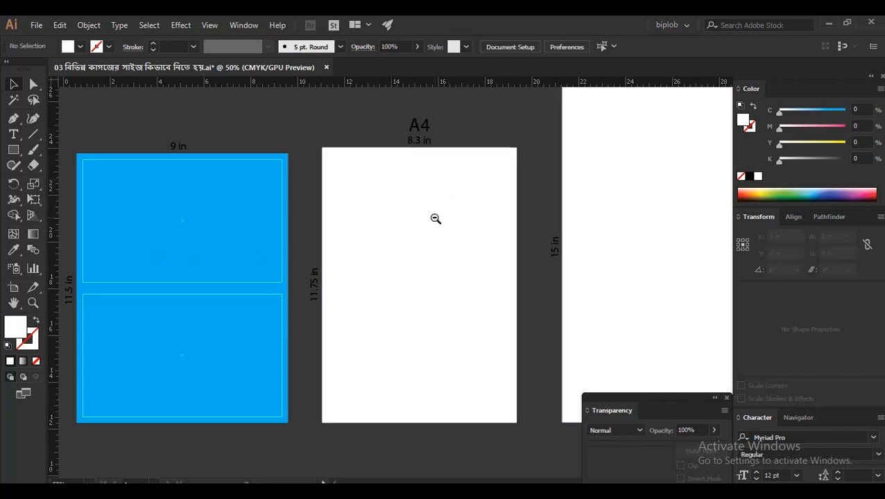
{"action": "left_click", "coordinate": [436, 219], "text": "ctrl+alt"}
{"action": "left_click_drag", "start_coordinate": [435, 231], "coordinate": [422, 235]}
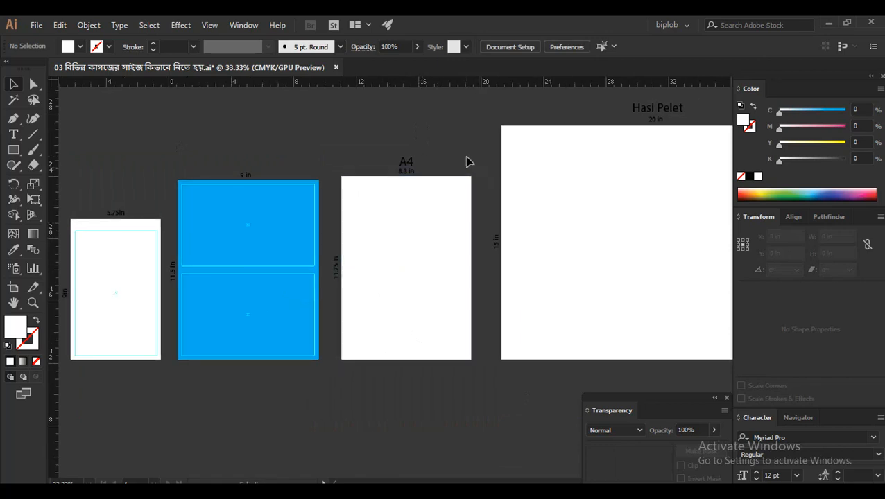
{"action": "left_click", "coordinate": [416, 195], "text": "ctrl"}
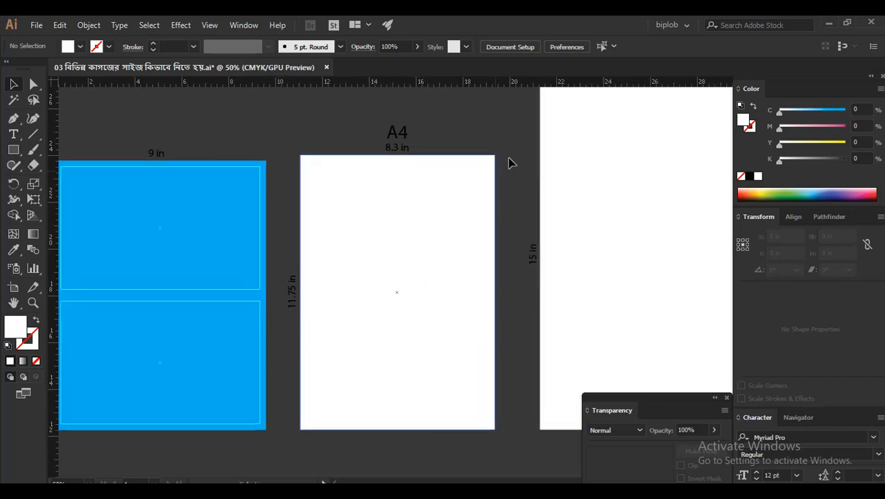
{"action": "left_click", "coordinate": [473, 183]}
{"action": "left_click", "coordinate": [503, 132]}
{"action": "left_click", "coordinate": [475, 227]}
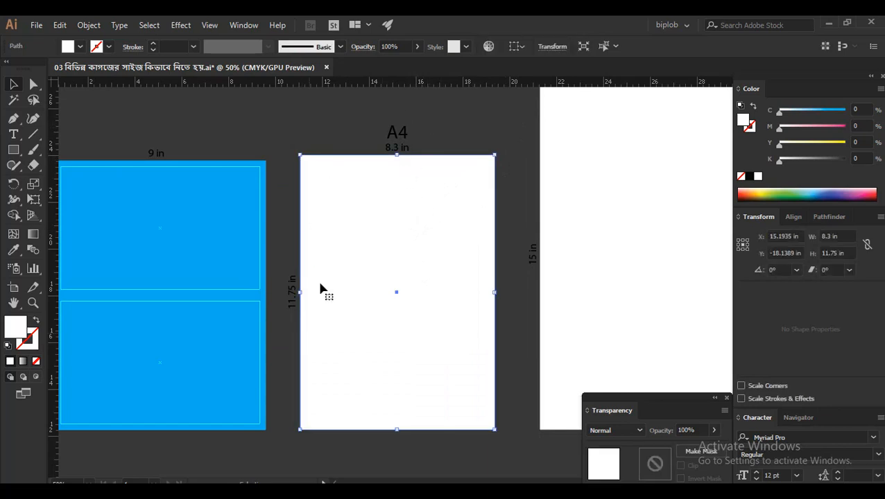
{"action": "left_click", "coordinate": [471, 137]}
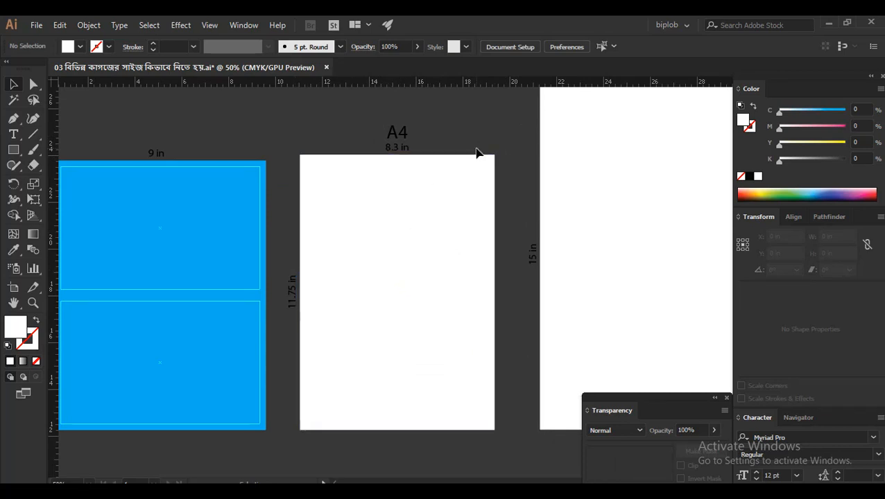
Ungroup the Hasi Pelet page from its name and dimension labels.
{"action": "left_click", "coordinate": [467, 242], "text": "ctrl+alt"}
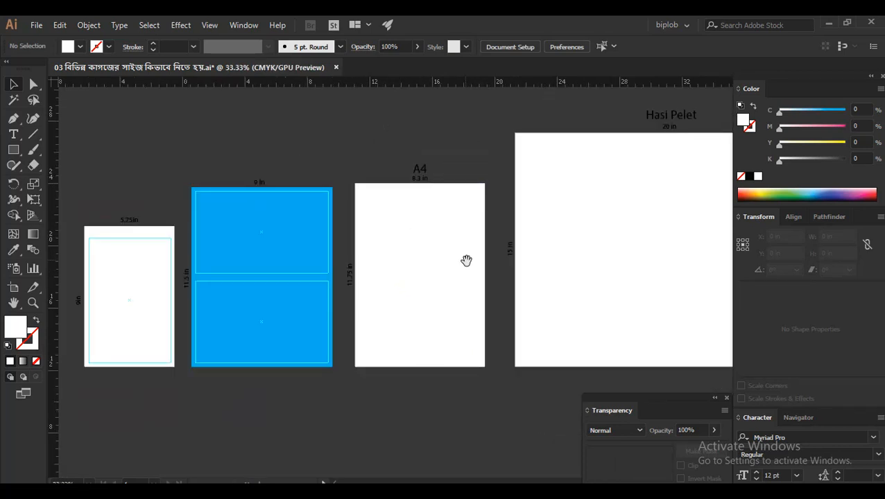
{"action": "left_click_drag", "start_coordinate": [466, 260], "coordinate": [320, 269]}
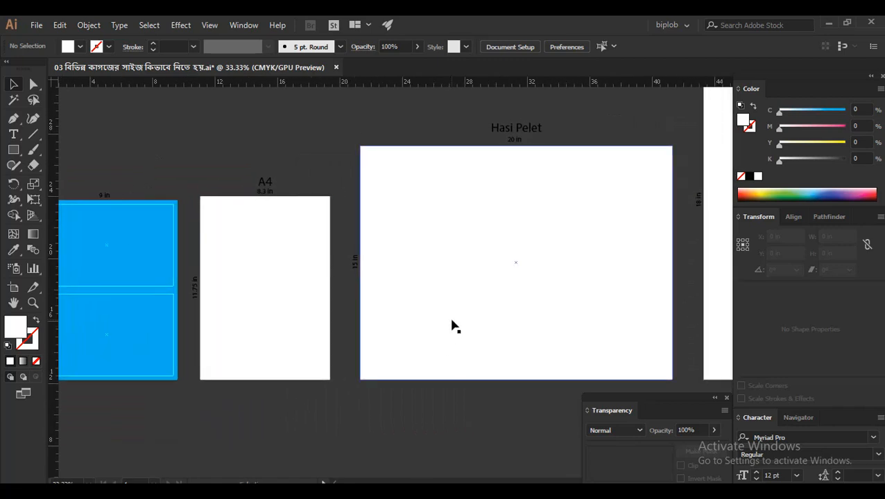
{"action": "left_click_drag", "start_coordinate": [520, 263], "coordinate": [417, 263]}
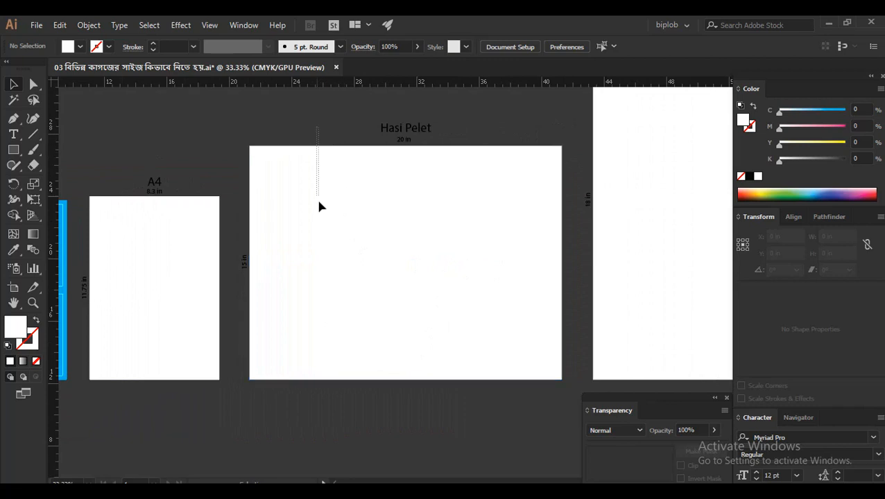
{"action": "left_click", "coordinate": [366, 370]}
{"action": "left_click", "coordinate": [368, 423]}
{"action": "right_click", "coordinate": [371, 264]}
{"action": "left_click", "coordinate": [409, 368]}
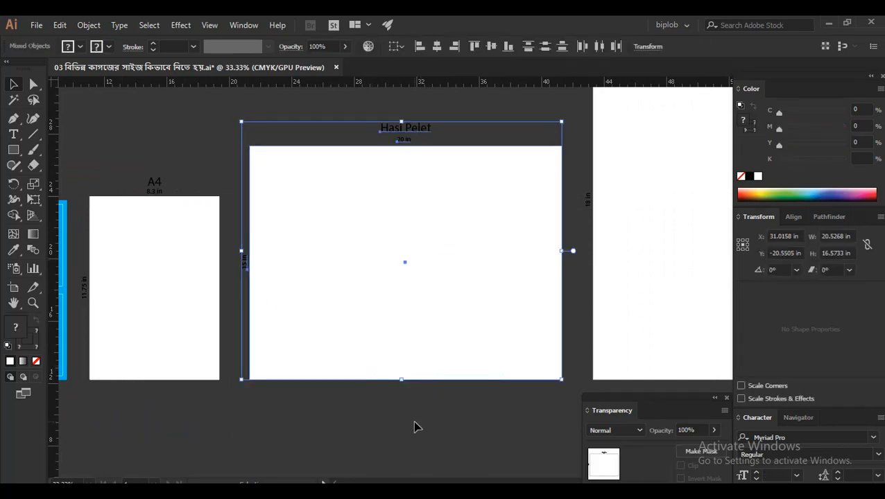
{"action": "left_click", "coordinate": [377, 361]}
{"action": "mouse_move", "coordinate": [189, 304]}
{"action": "left_mouse_down"}
{"action": "mouse_move", "coordinate": [254, 302]}
{"action": "mouse_move", "coordinate": [182, 300]}
{"action": "left_mouse_up"}
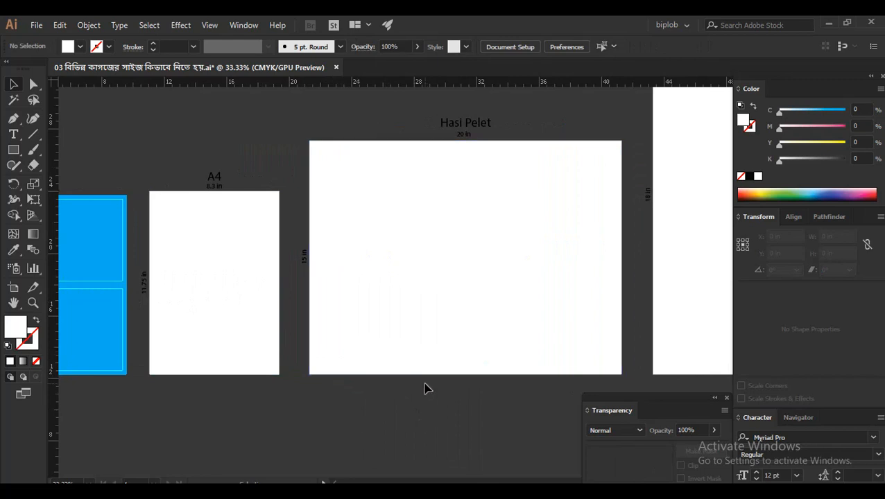
Check the Hasi Pelet page's size and examine the dimension and name labels of the Poster Map page.
{"action": "left_click", "coordinate": [479, 351]}
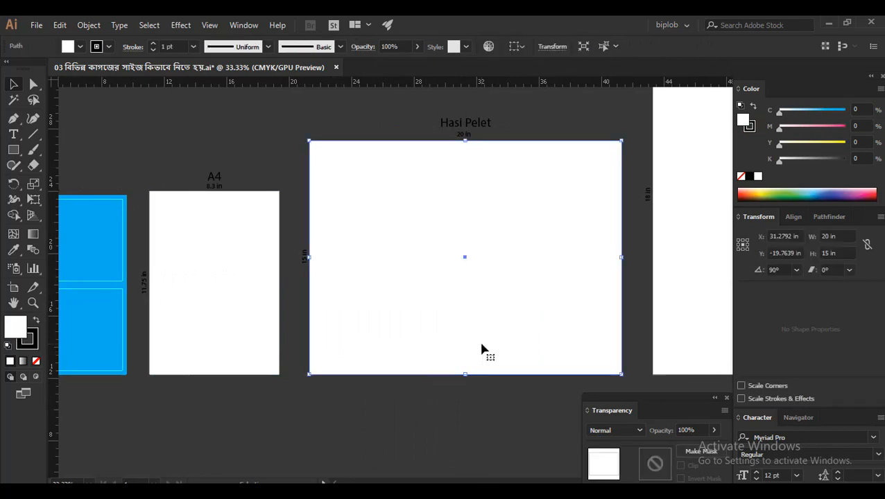
{"action": "left_click", "coordinate": [466, 401]}
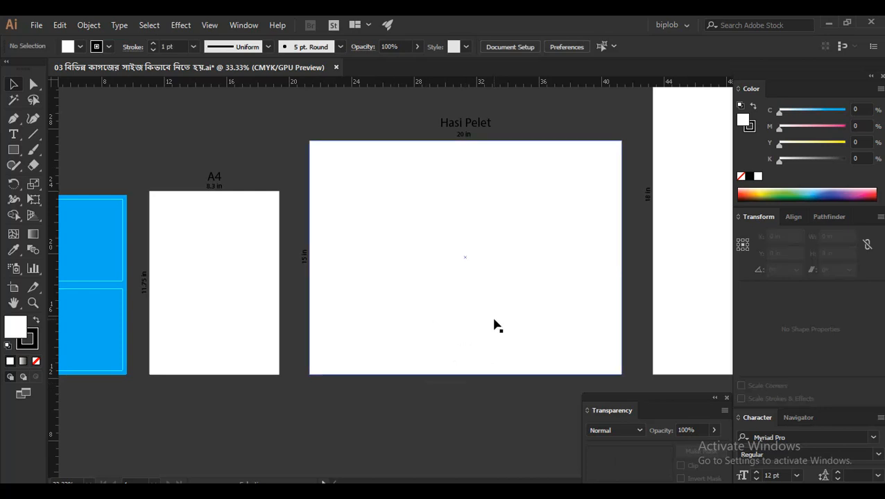
{"action": "left_click_drag", "start_coordinate": [622, 277], "coordinate": [259, 358]}
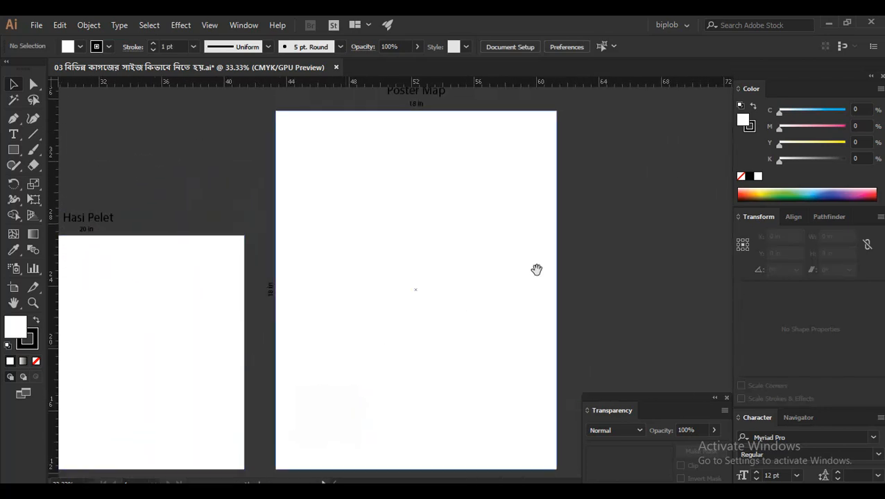
{"action": "left_click_drag", "start_coordinate": [456, 292], "coordinate": [456, 281]}
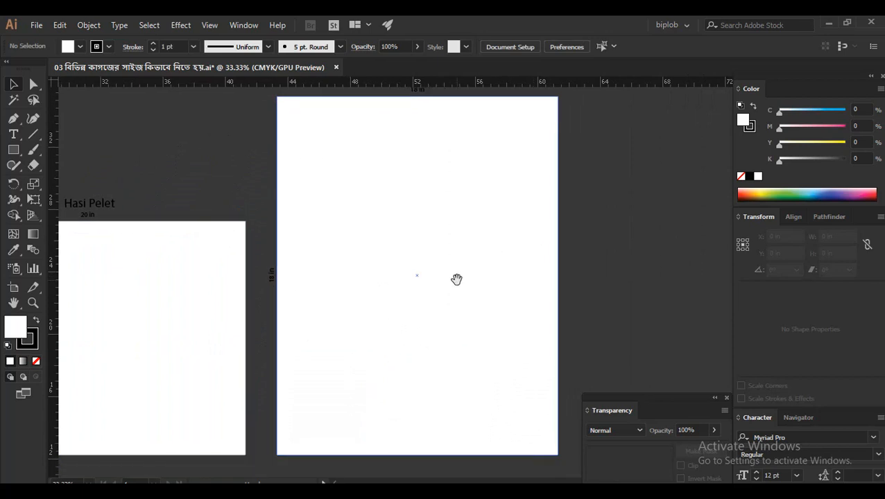
{"action": "scroll", "coordinate": [278, 288], "scroll_direction": "up", "scroll_amount": 6}
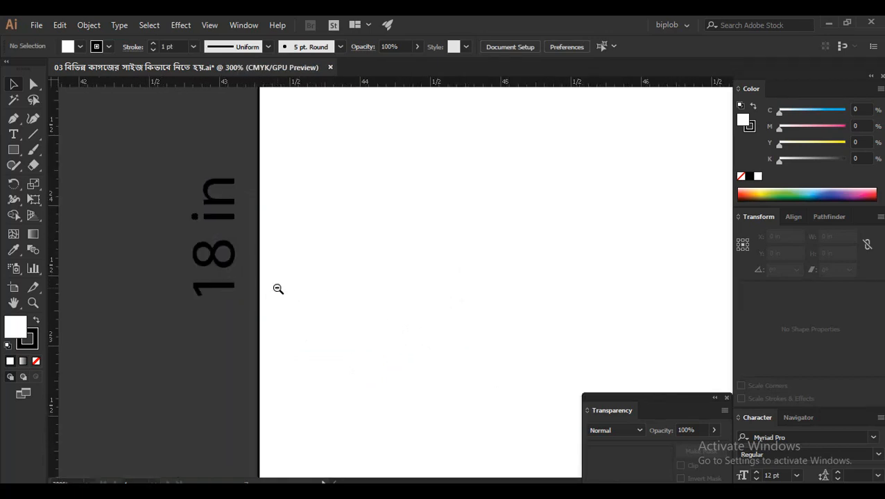
{"action": "scroll", "coordinate": [281, 279], "scroll_direction": "down", "scroll_amount": 7}
{"action": "scroll", "coordinate": [379, 124], "scroll_direction": "up", "scroll_amount": 6}
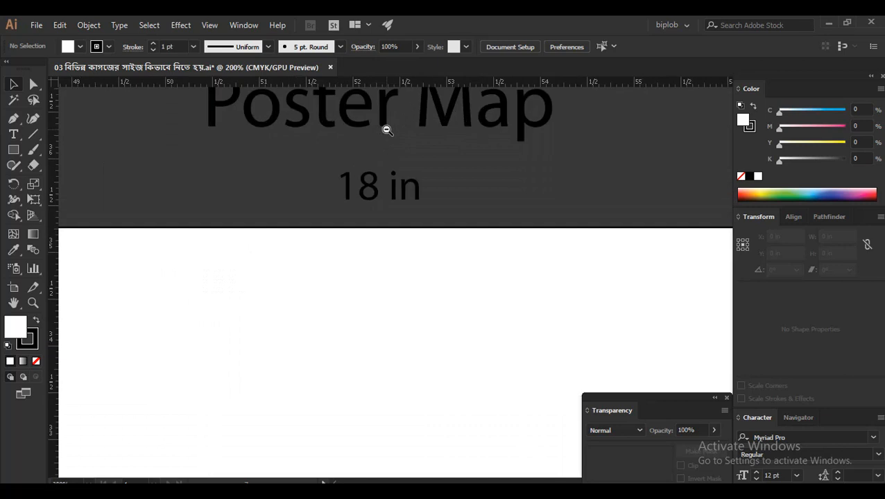
{"action": "scroll", "coordinate": [387, 129], "scroll_direction": "down", "scroll_amount": 5}
{"action": "scroll", "coordinate": [276, 311], "scroll_direction": "down", "scroll_amount": 1}
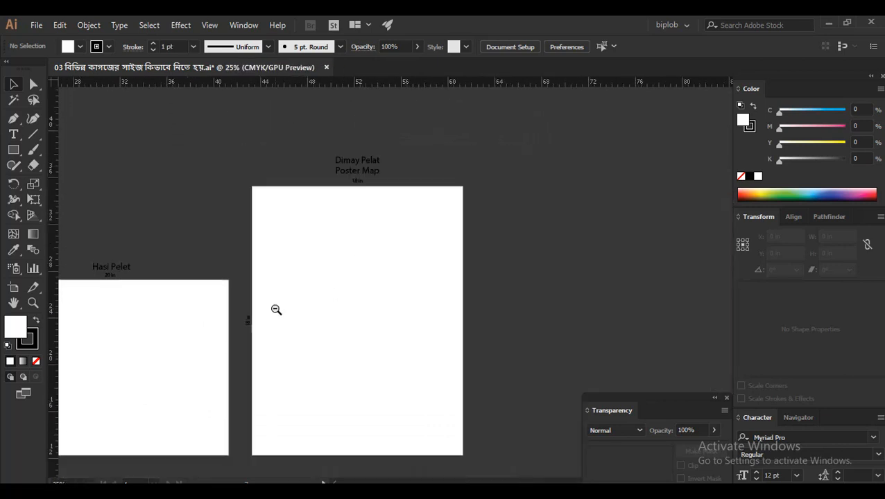
Correct the vertical dimension label beside the Poster Map page to read 23 in.
{"action": "scroll", "coordinate": [397, 195], "scroll_direction": "up", "scroll_amount": 5}
{"action": "scroll", "coordinate": [383, 301], "scroll_direction": "down", "scroll_amount": 2}
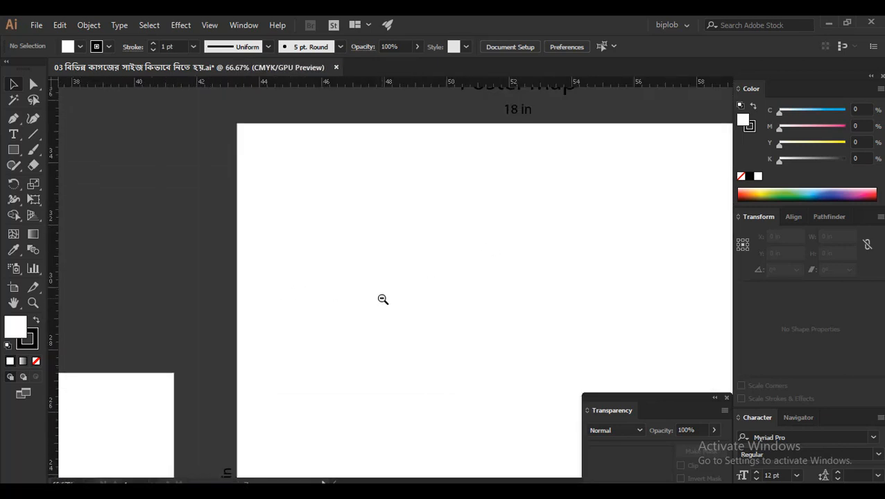
{"action": "scroll", "coordinate": [348, 239], "scroll_direction": "up", "scroll_amount": 1}
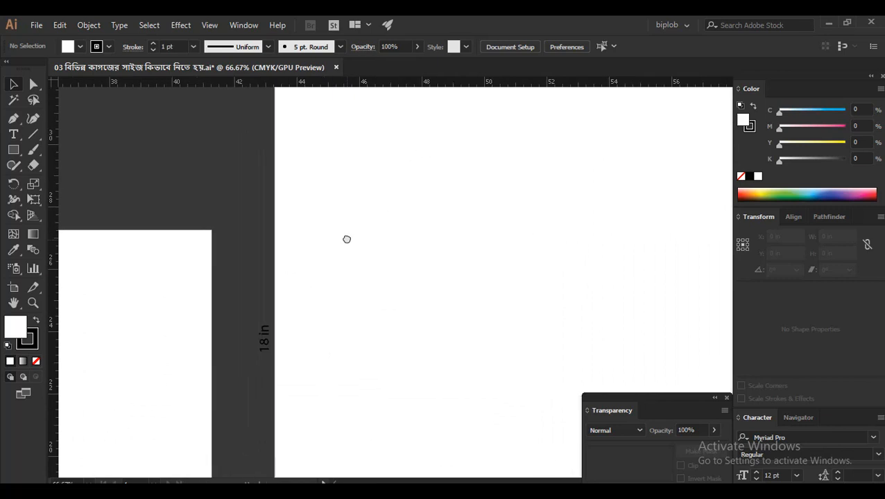
{"action": "left_click", "coordinate": [13, 135]}
{"action": "double_click", "coordinate": [264, 337]}
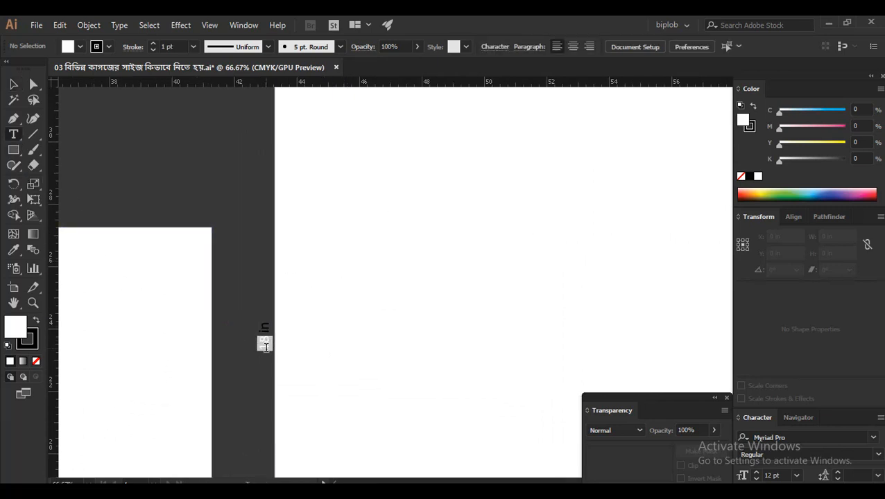
{"action": "type", "text": "23"}
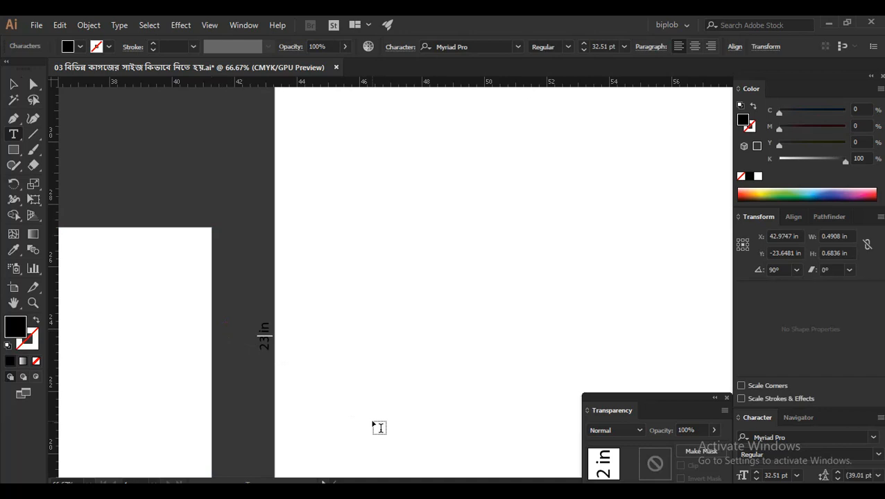
{"action": "key", "text": "Escape"}
Ungroup the Poster Map page from its name and dimension labels.
{"action": "scroll", "coordinate": [392, 311], "scroll_direction": "down", "scroll_amount": 2}
{"action": "left_click_drag", "start_coordinate": [477, 341], "coordinate": [414, 299]}
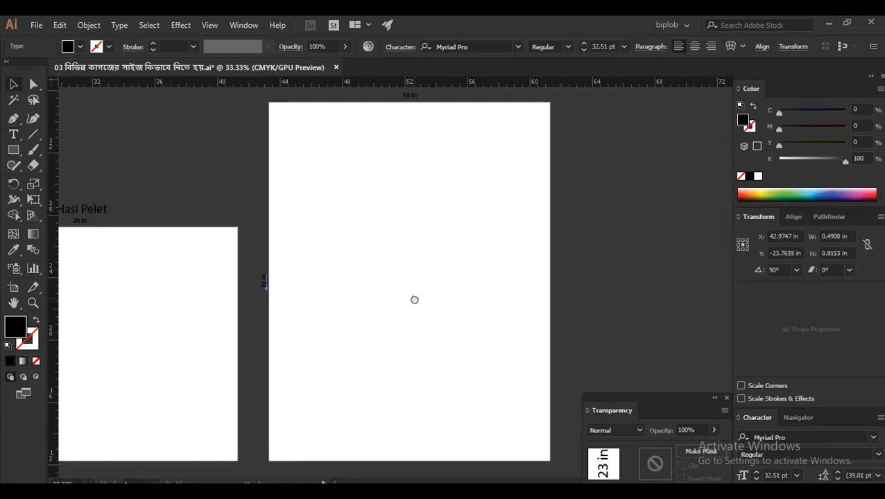
{"action": "left_click", "coordinate": [621, 258]}
{"action": "left_click", "coordinate": [505, 240]}
{"action": "right_click", "coordinate": [504, 240]}
{"action": "left_click", "coordinate": [566, 345]}
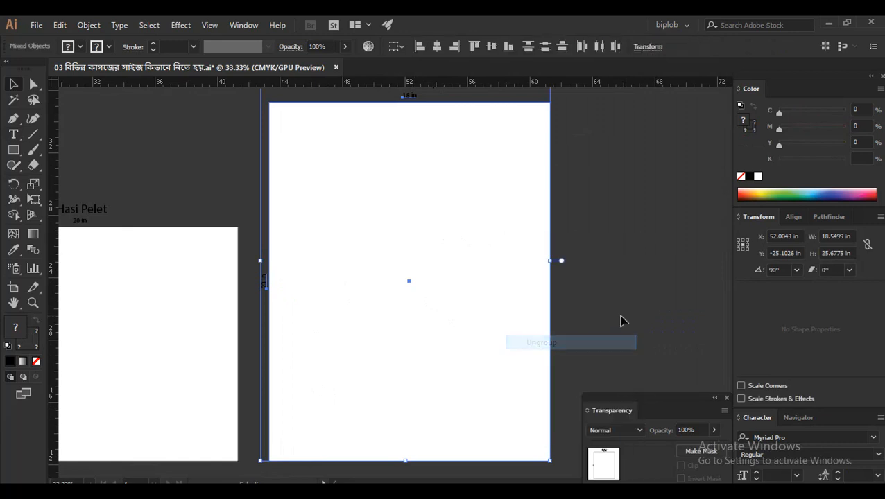
Resize the Poster Map page rectangle to 17 in wide and 22 in high, leaving it deselected.
{"action": "left_click", "coordinate": [526, 310]}
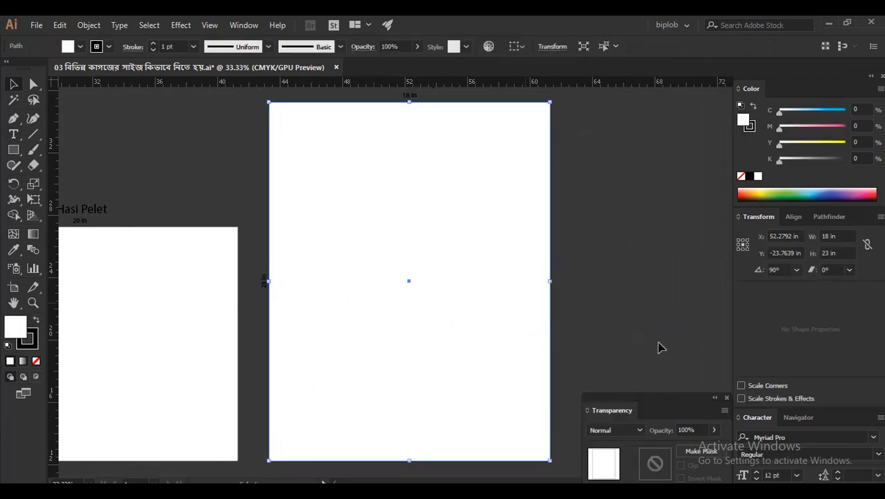
{"action": "left_click", "coordinate": [841, 236]}
{"action": "type", "text": "17"}
{"action": "key", "text": "Tab"}
{"action": "type", "text": "22"}
{"action": "key", "text": "Return"}
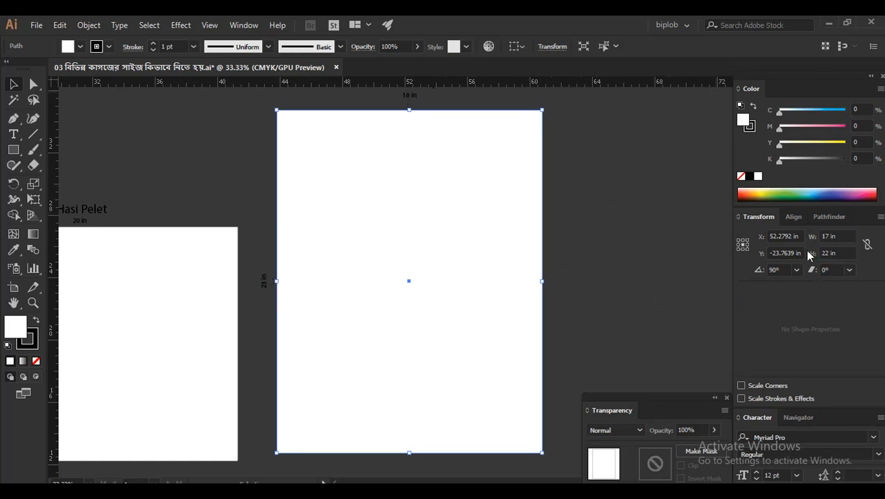
{"action": "left_click", "coordinate": [582, 298]}
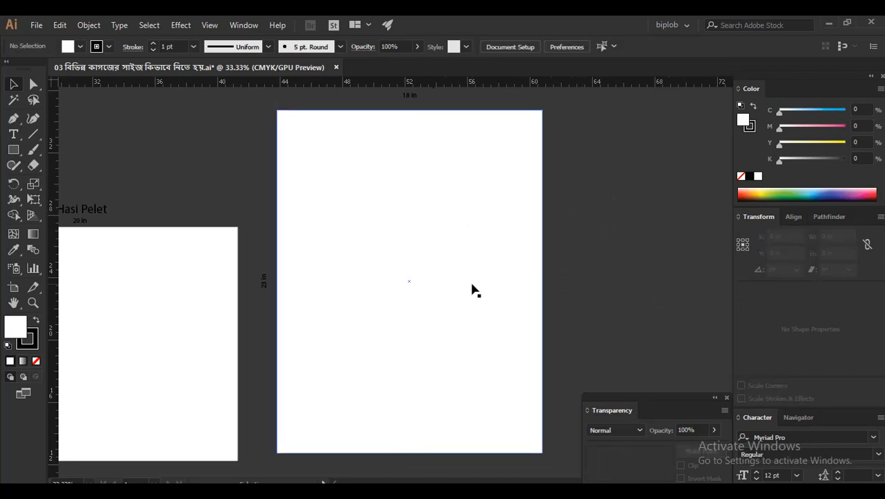
Review the labelled sizes of the guided 5.75 × 9 in pages, the 9 × 11.5 in page, A4, Hasi Pelet and Poster Map.
{"action": "left_click", "coordinate": [473, 285], "text": "alt"}
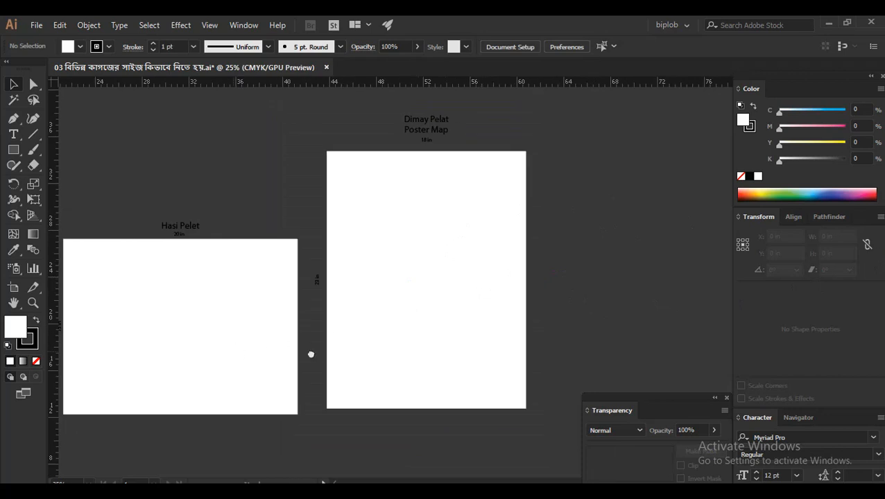
{"action": "left_click_drag", "start_coordinate": [247, 356], "coordinate": [573, 326]}
{"action": "left_click_drag", "start_coordinate": [223, 340], "coordinate": [510, 263]}
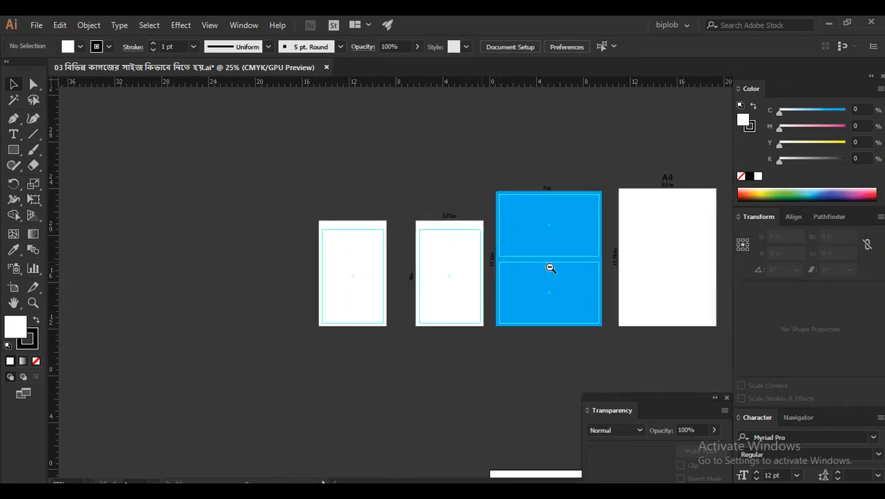
{"action": "left_click", "coordinate": [389, 250]}
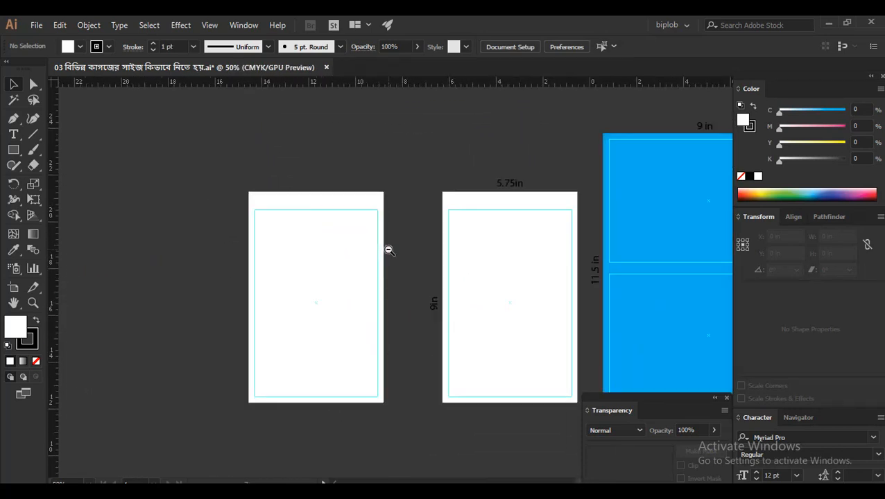
{"action": "left_click_drag", "start_coordinate": [557, 144], "coordinate": [310, 316]}
{"action": "left_click", "coordinate": [411, 367]}
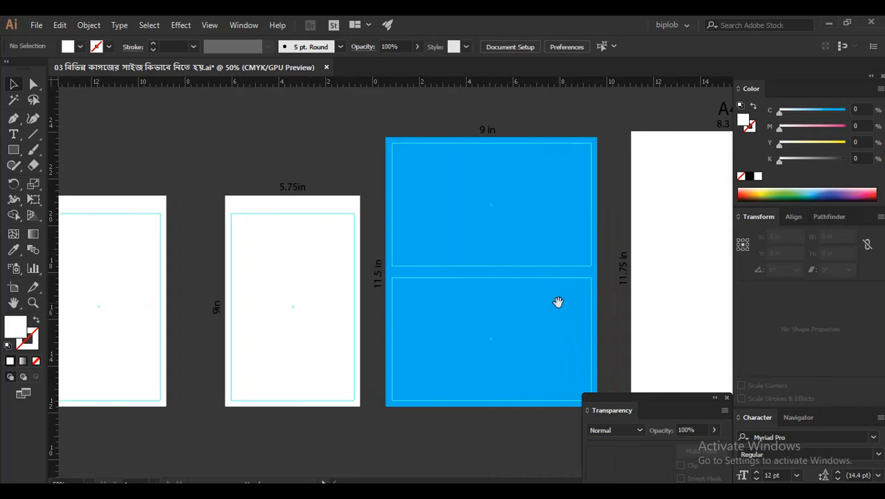
{"action": "left_click_drag", "start_coordinate": [555, 214], "coordinate": [263, 237]}
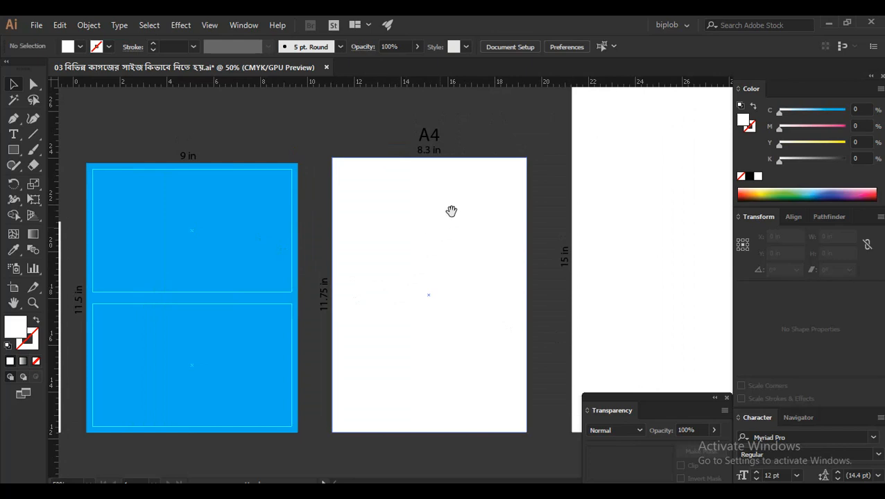
{"action": "left_click_drag", "start_coordinate": [534, 189], "coordinate": [177, 226]}
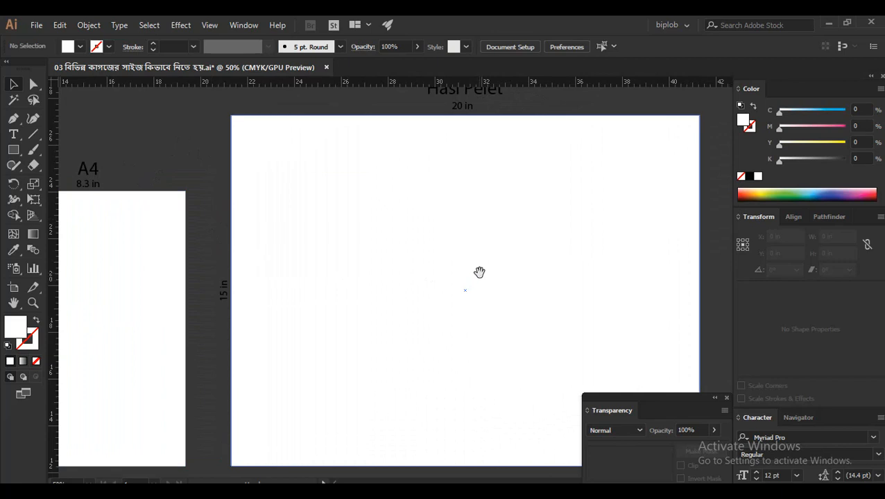
{"action": "left_click", "coordinate": [415, 253], "text": "ctrl+alt"}
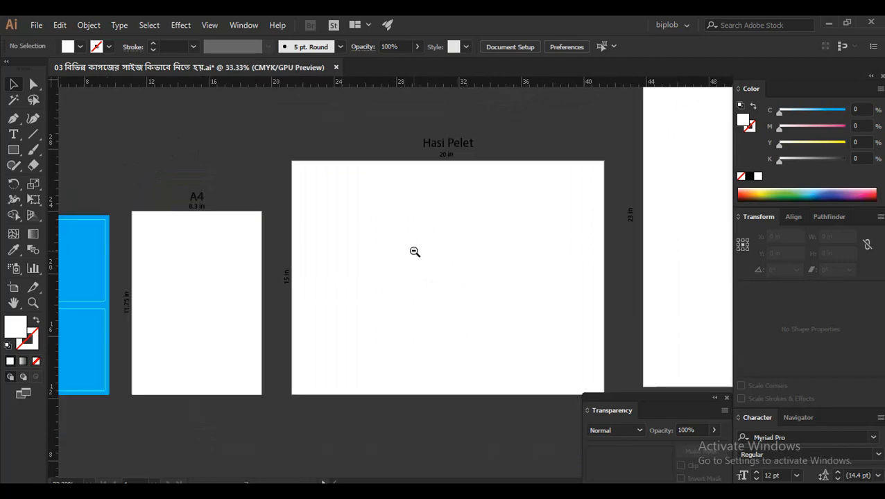
{"action": "left_click_drag", "start_coordinate": [545, 284], "coordinate": [202, 330]}
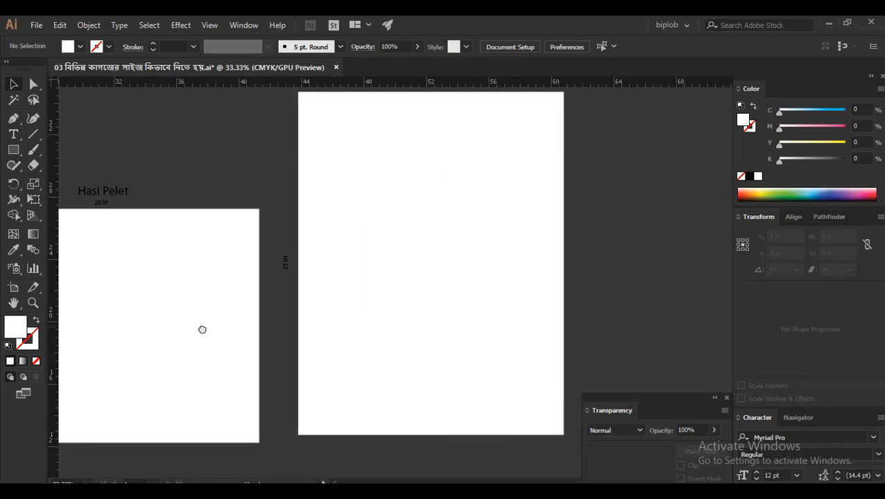
{"action": "left_click_drag", "start_coordinate": [388, 219], "coordinate": [397, 265]}
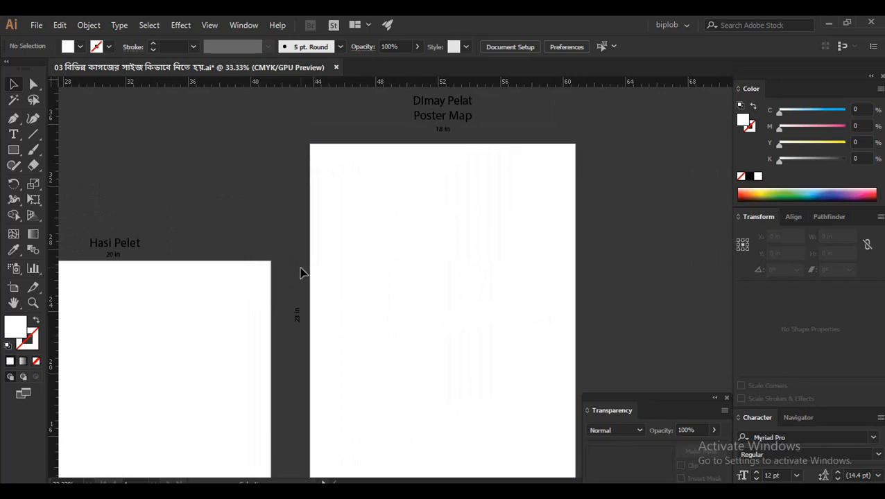
{"action": "left_click_drag", "start_coordinate": [173, 362], "coordinate": [585, 305]}
{"action": "left_click_drag", "start_coordinate": [233, 353], "coordinate": [606, 297]}
{"action": "left_click", "coordinate": [239, 291], "text": "ctrl"}
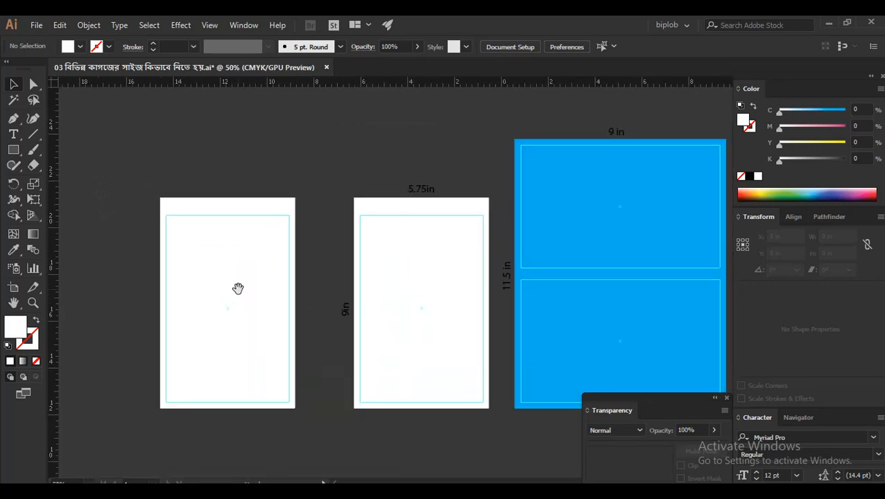